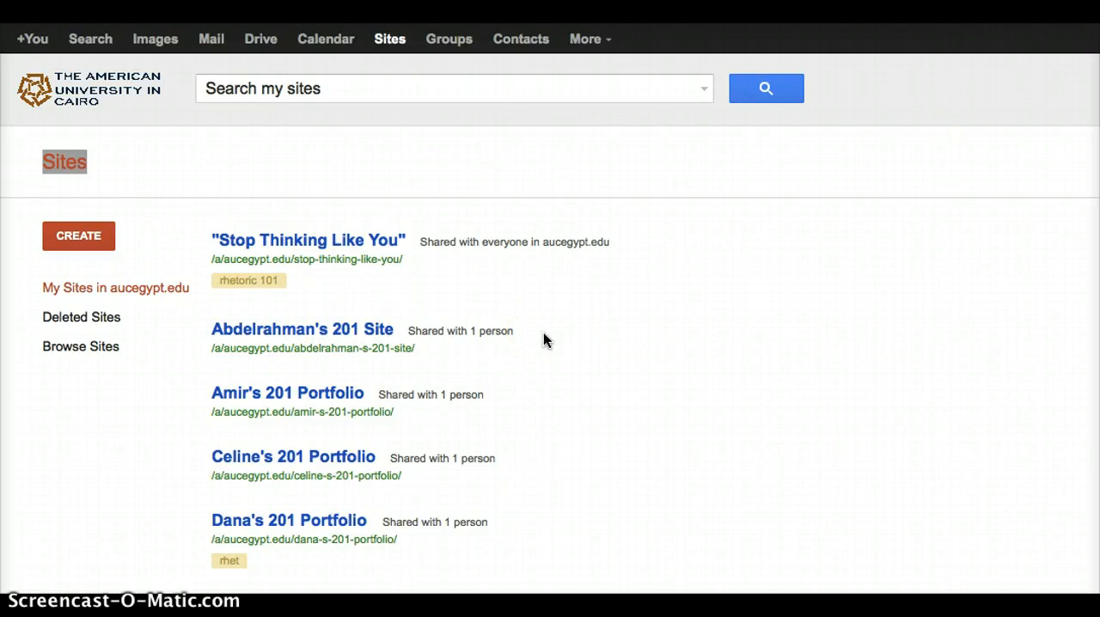
- Start a new site and name it with the owner's first name in possessive form followed by "eportfolio"
left_click(82, 248)
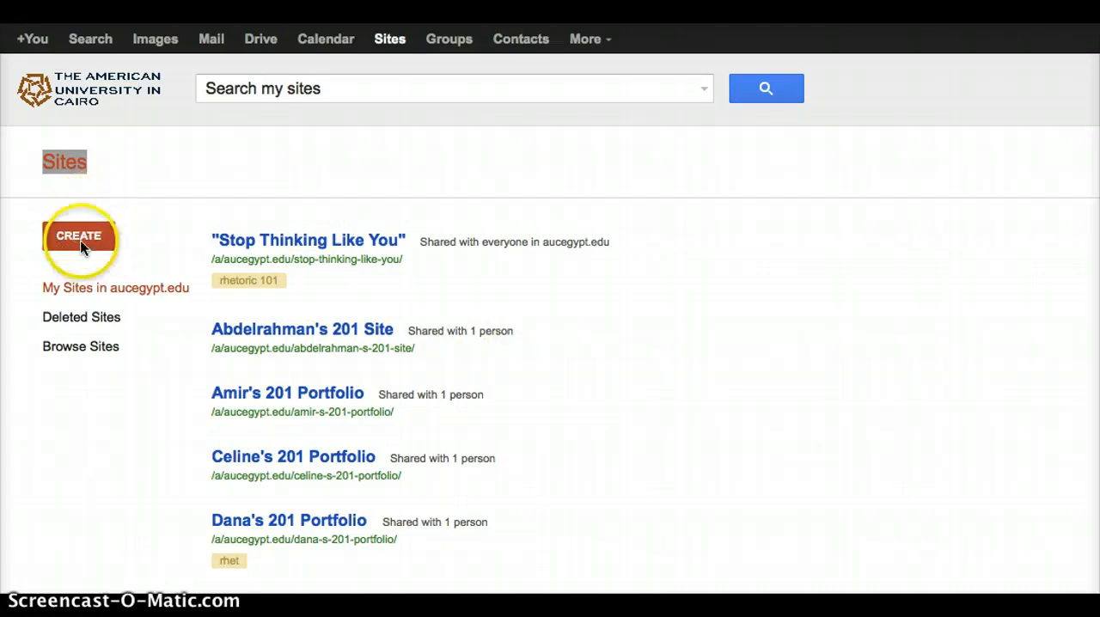
left_click(82, 242)
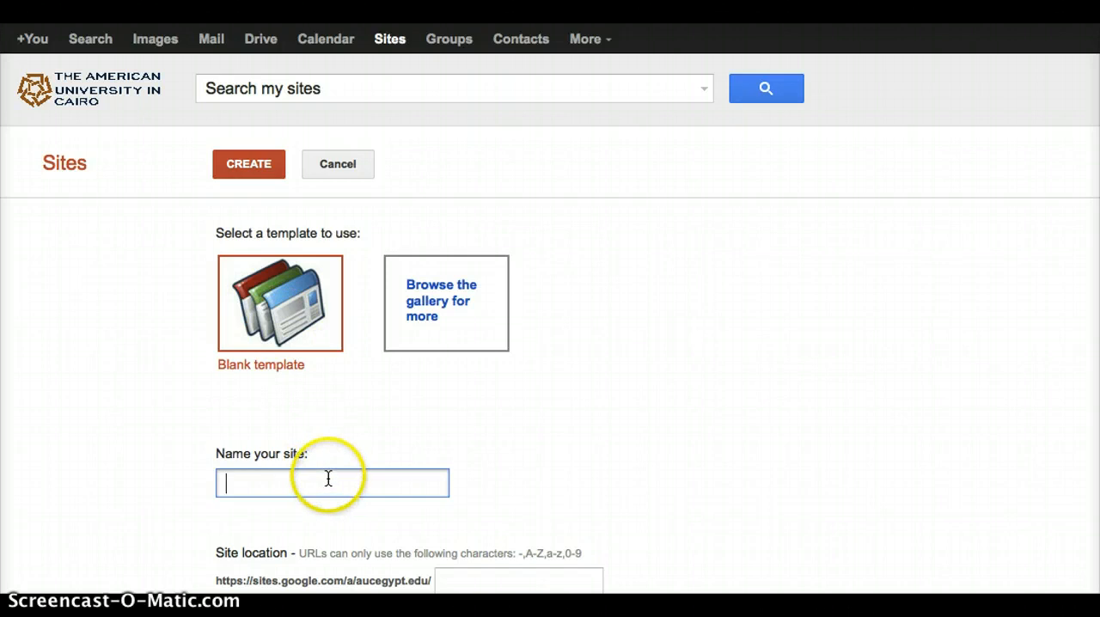
type("Juleen'")
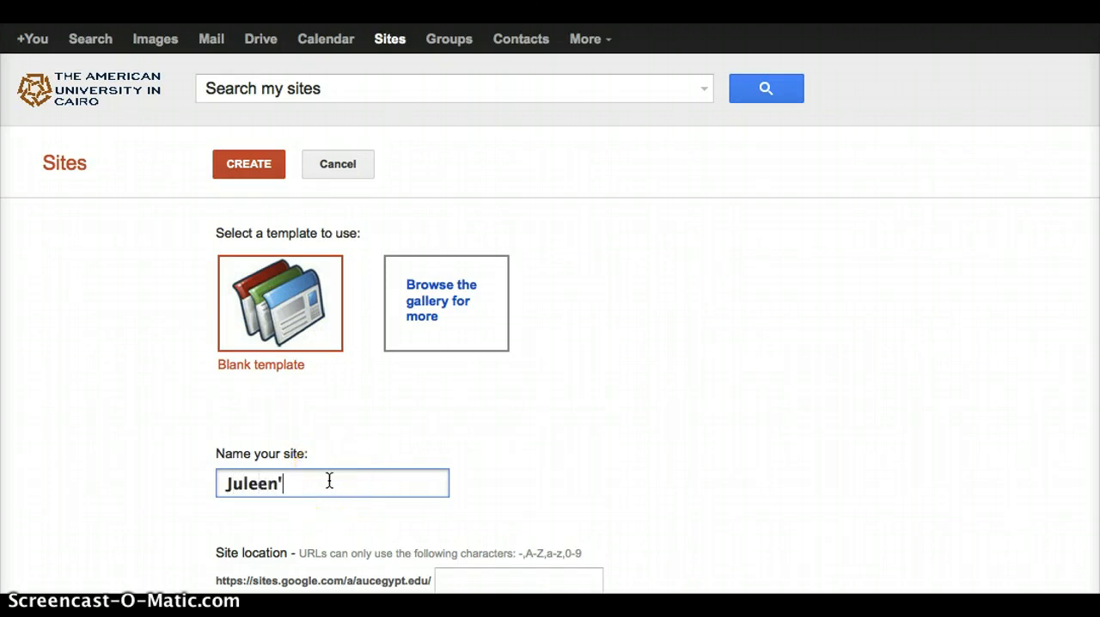
type("s e")
key("BackSpace")
type("e")
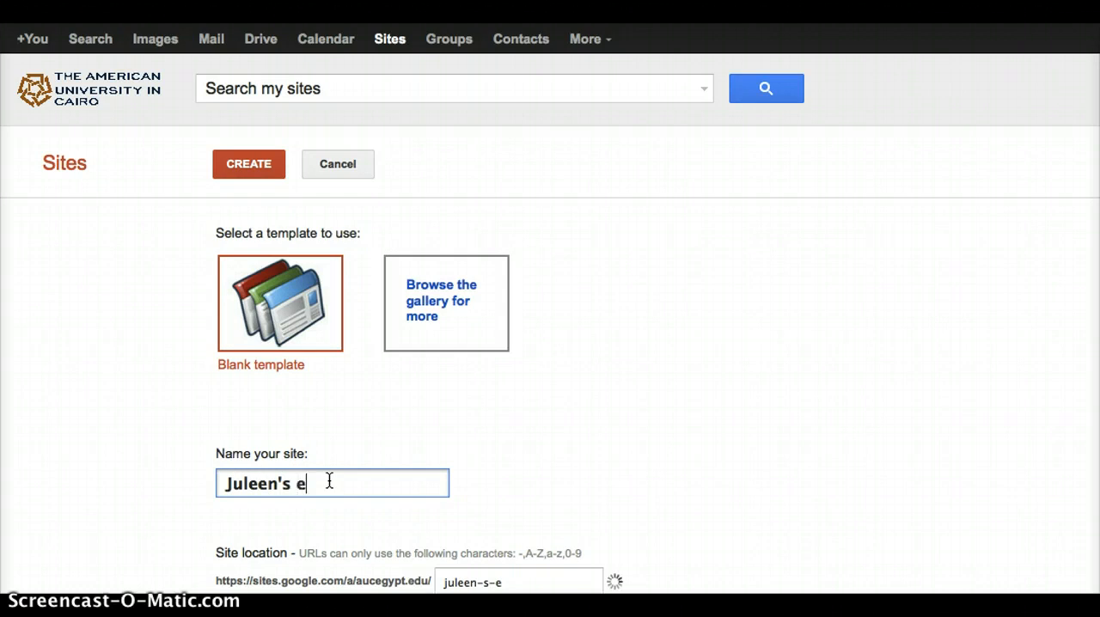
type("portfolio")
- Expand the theme choices for the new site and select the Vinyl Panel theme
scroll(589, 462, "down", 2)
scroll(589, 463, "down", 1)
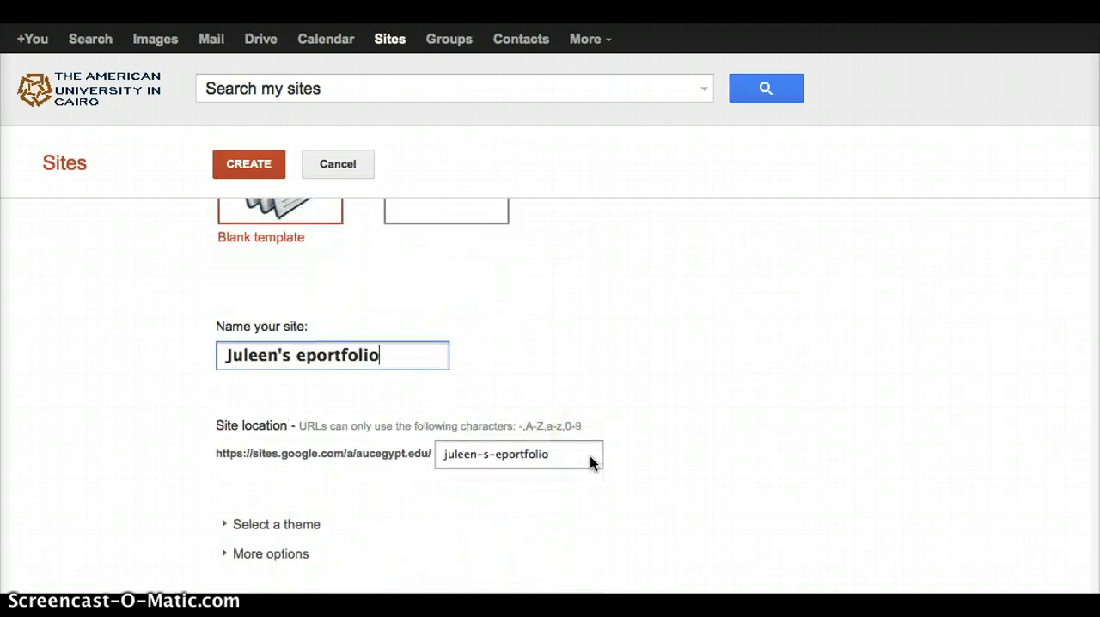
left_click(250, 530)
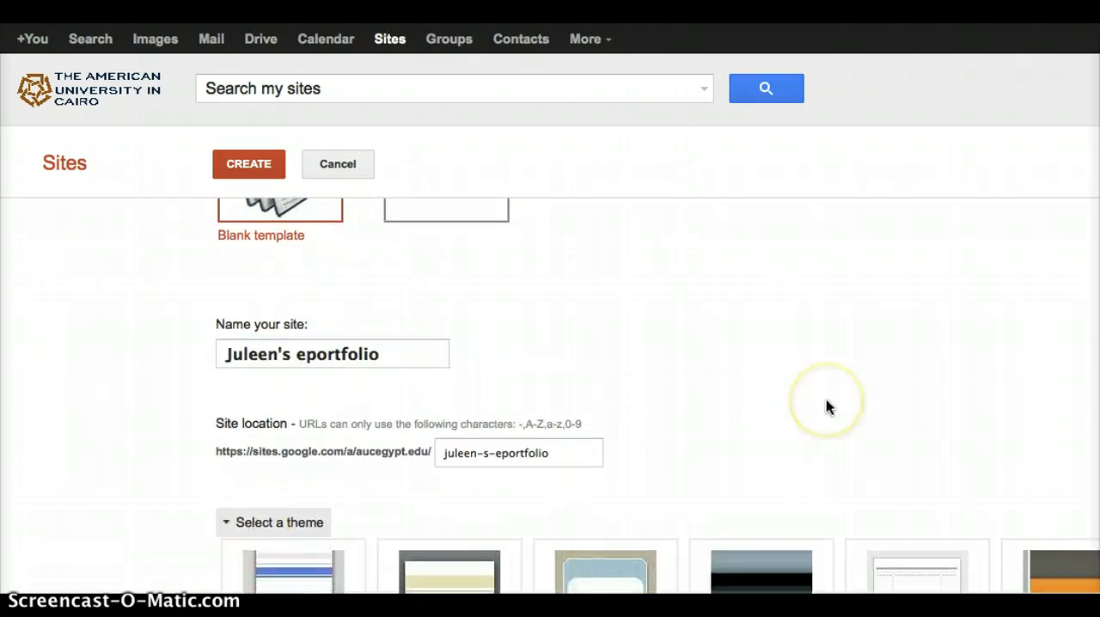
scroll(826, 405, "down", 2)
scroll(825, 400, "down", 5)
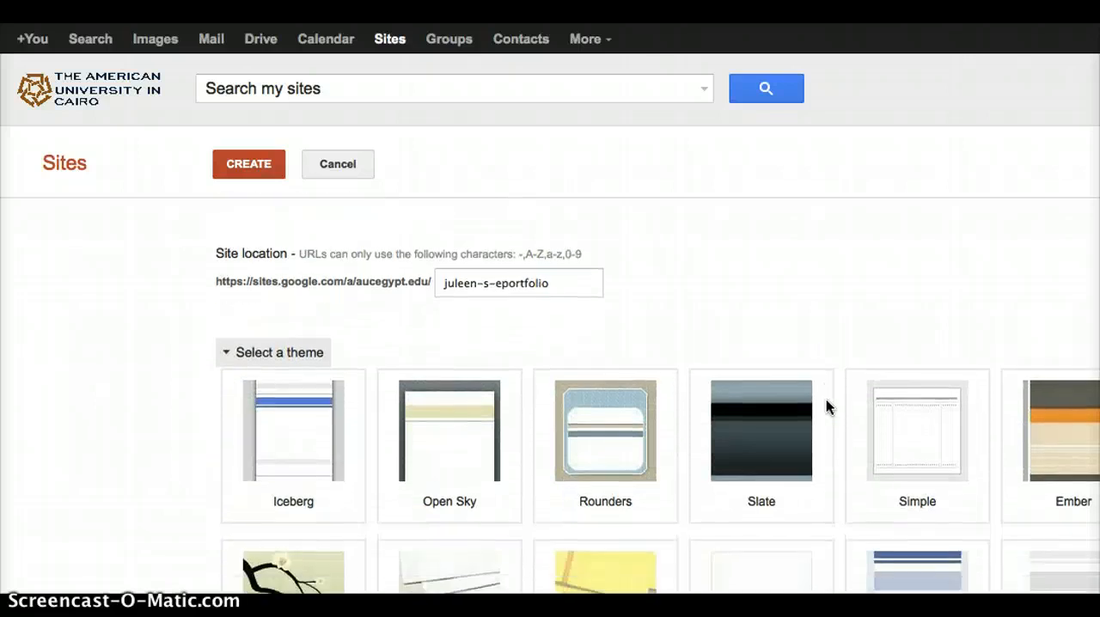
scroll(826, 405, "down", 2)
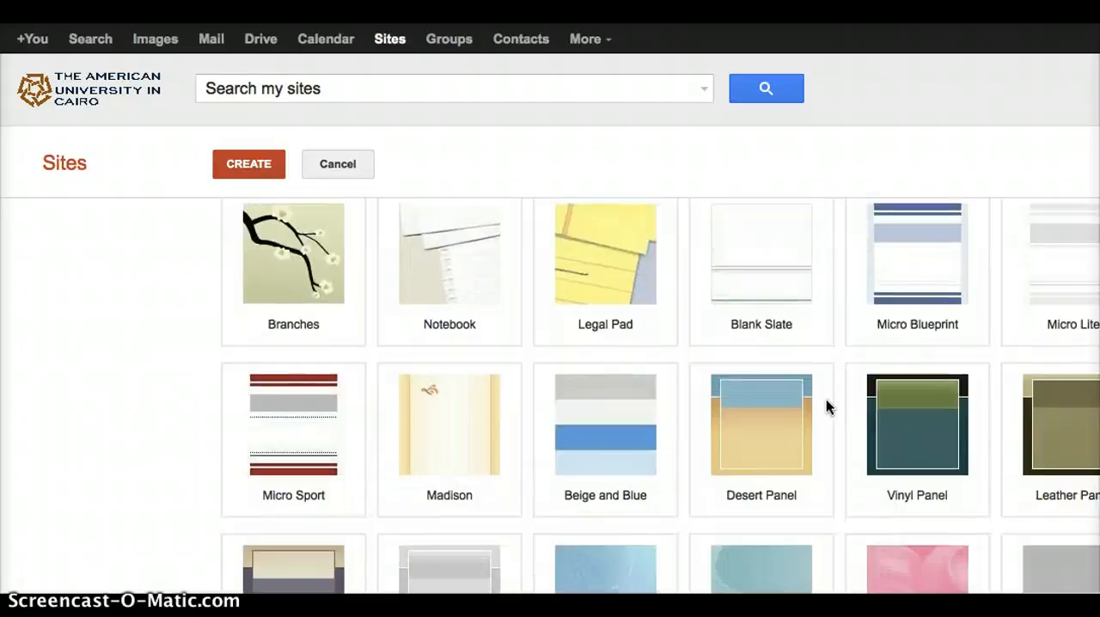
left_click(907, 427)
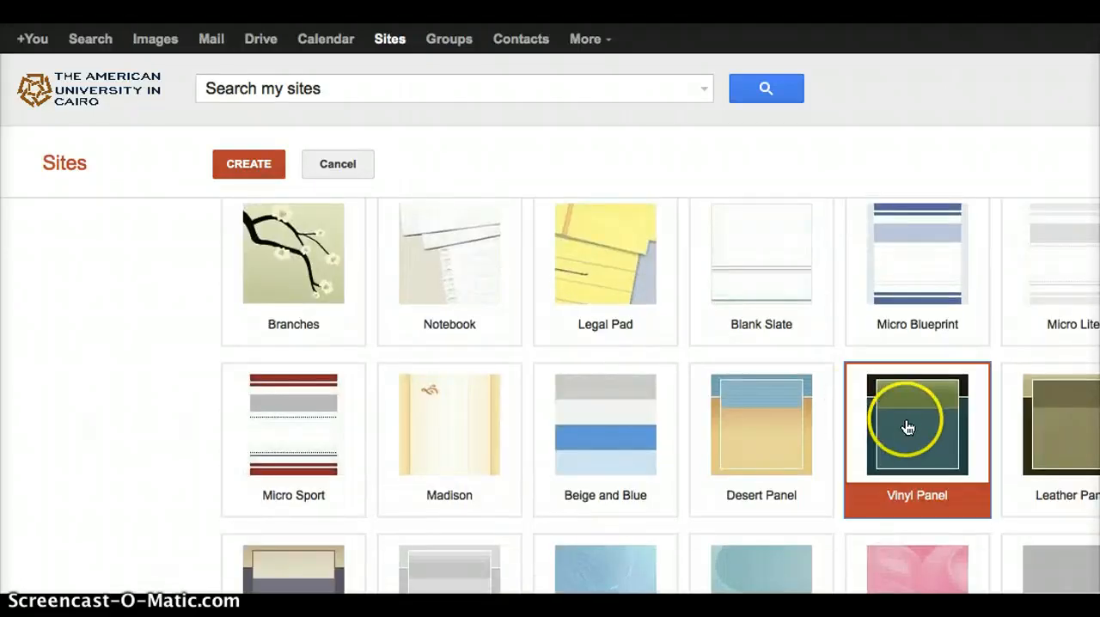
- Look through the remaining themes and create the site with the chosen settings
scroll(140, 323, "down", 5)
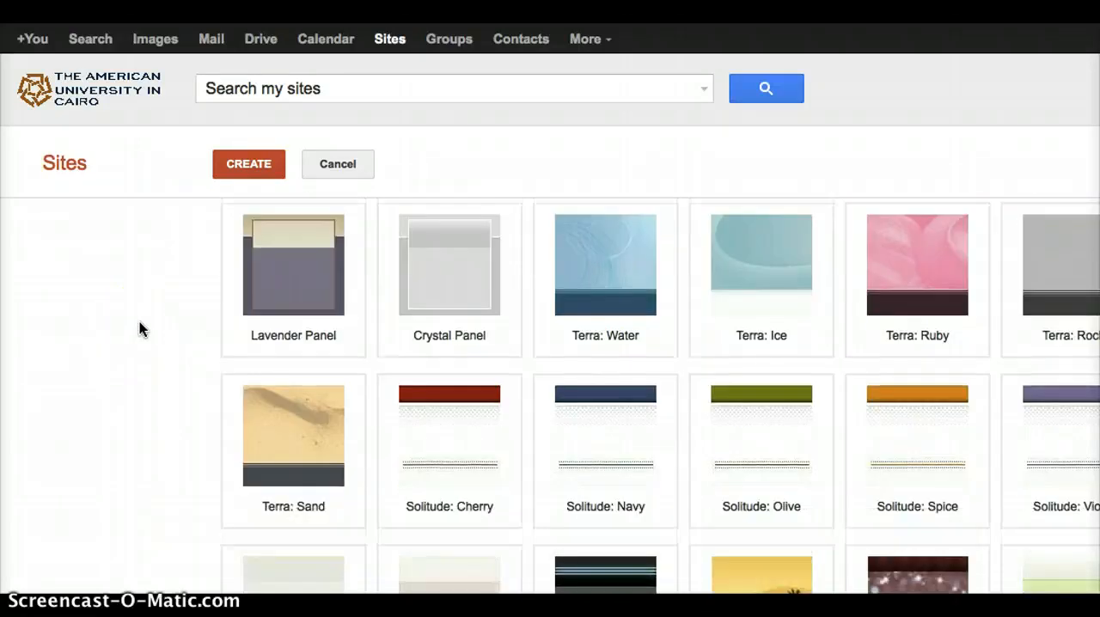
scroll(139, 321, "down", 12)
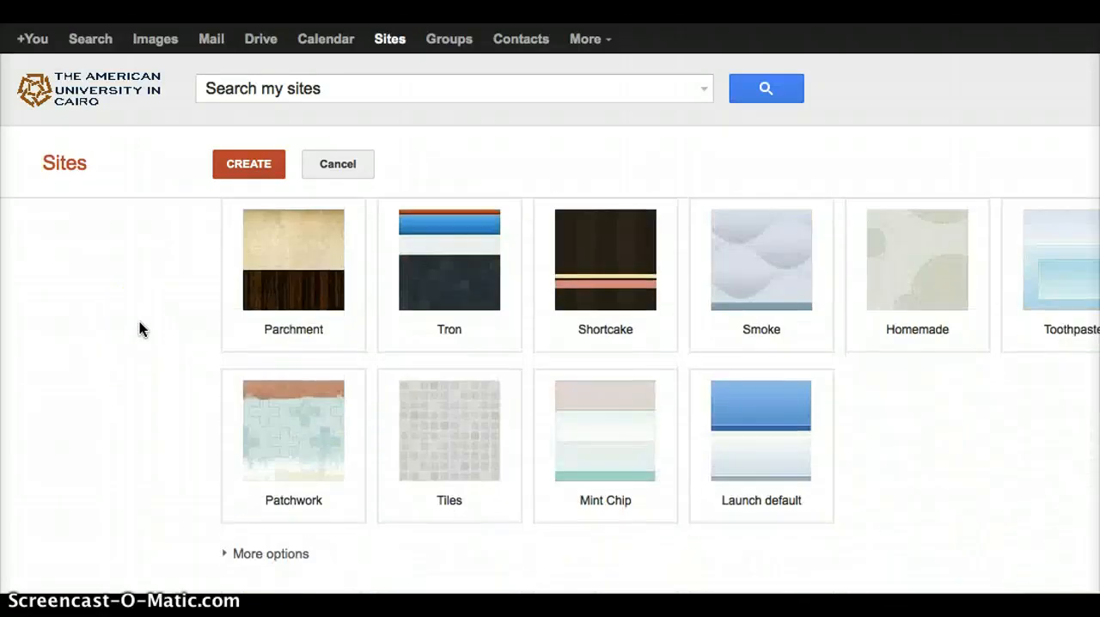
scroll(140, 322, "up", 4)
left_click(254, 170)
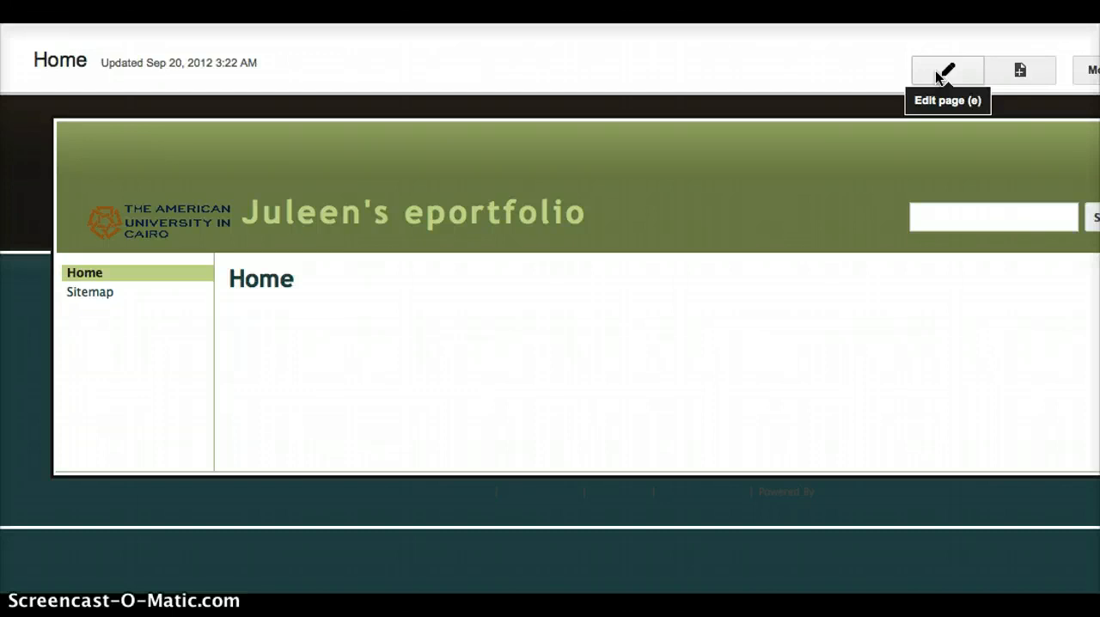
- Put the Home page into edit mode and review the kinds of content that can be inserted
key("e")
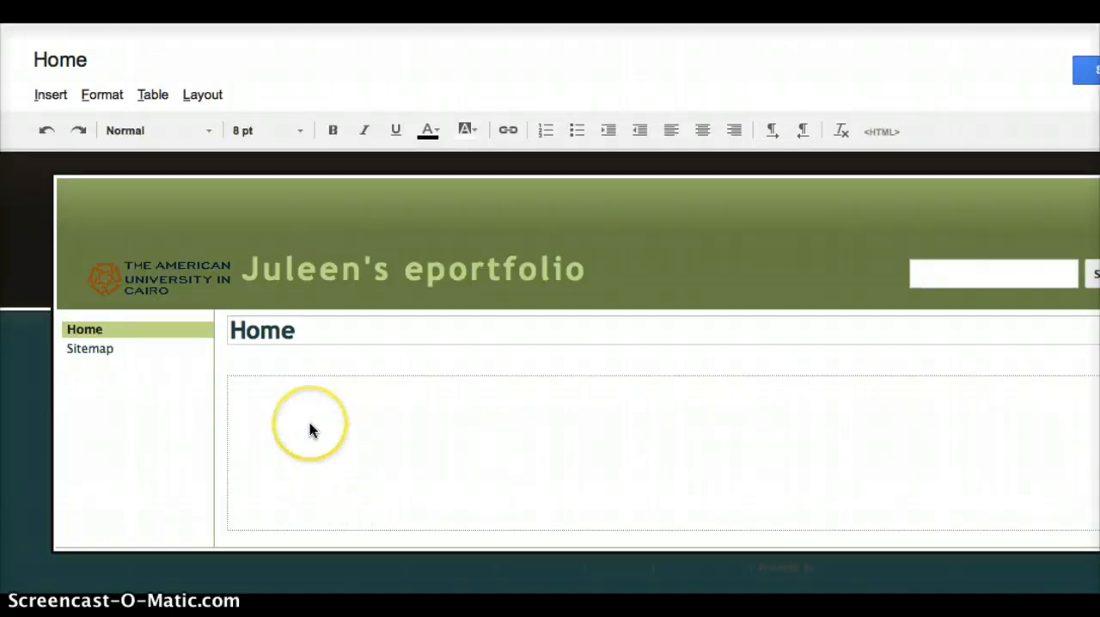
left_click(292, 409)
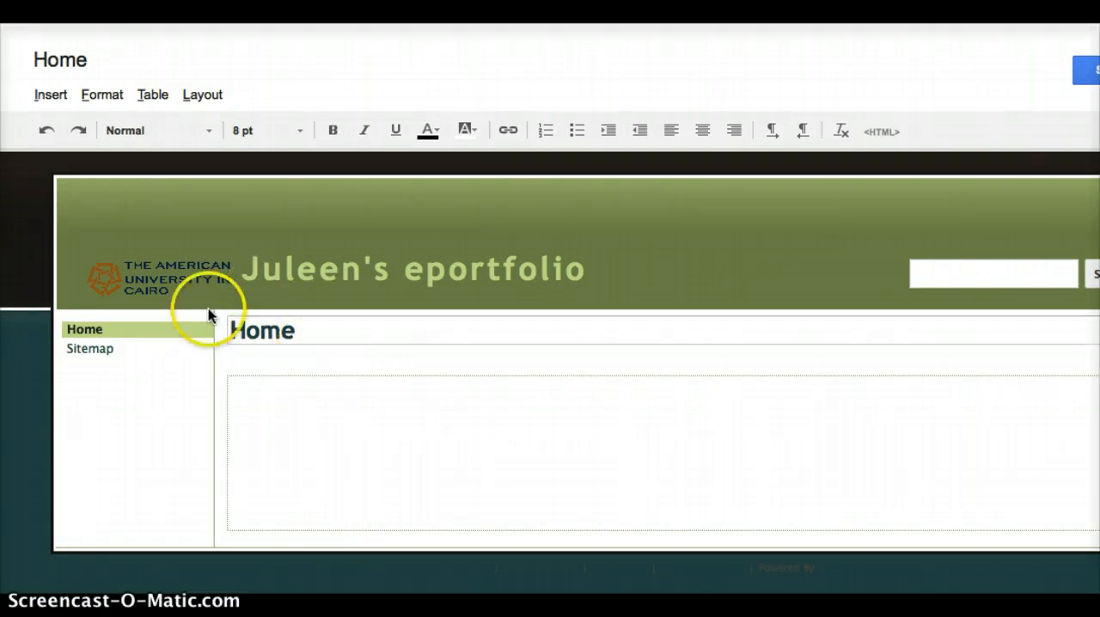
left_click(52, 97)
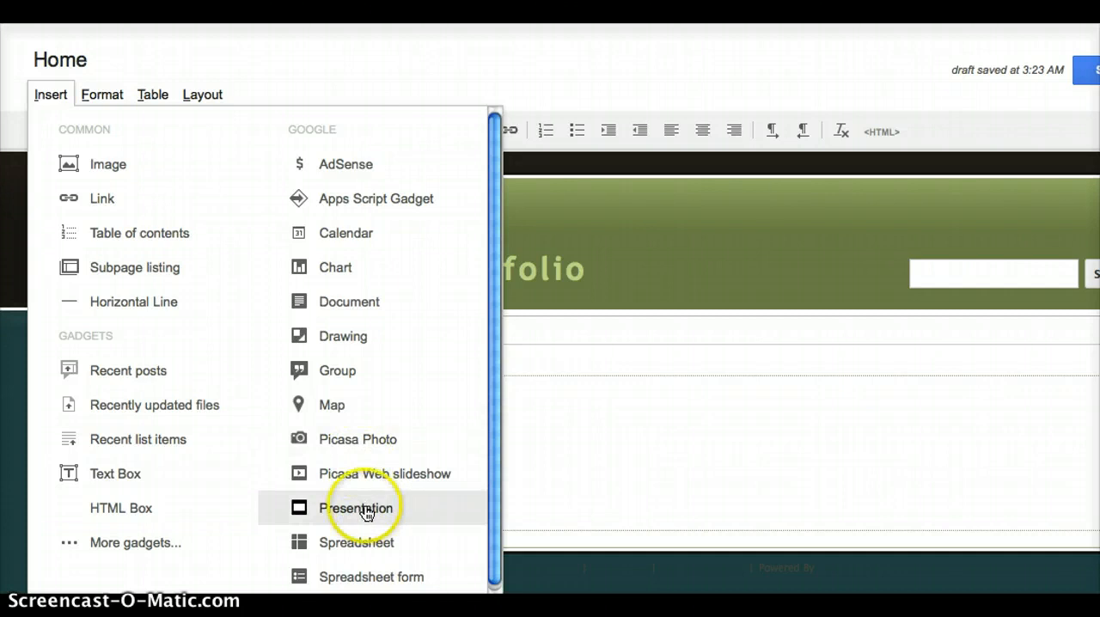
scroll(367, 512, "down", 1)
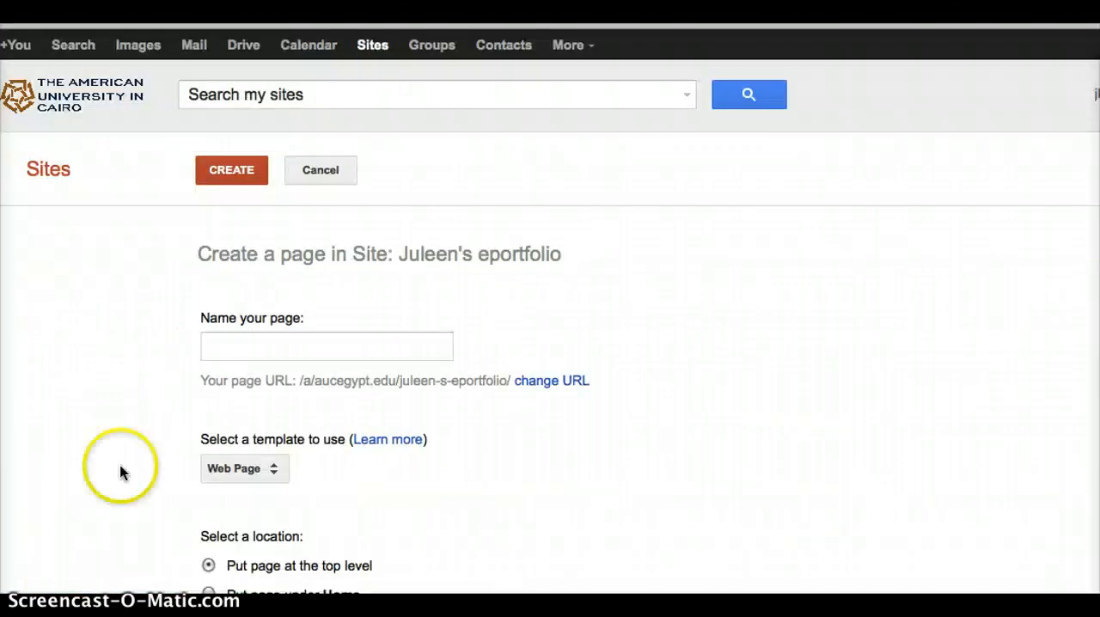
- Create a top-level page named Blog using the Announcements template
left_click(277, 346)
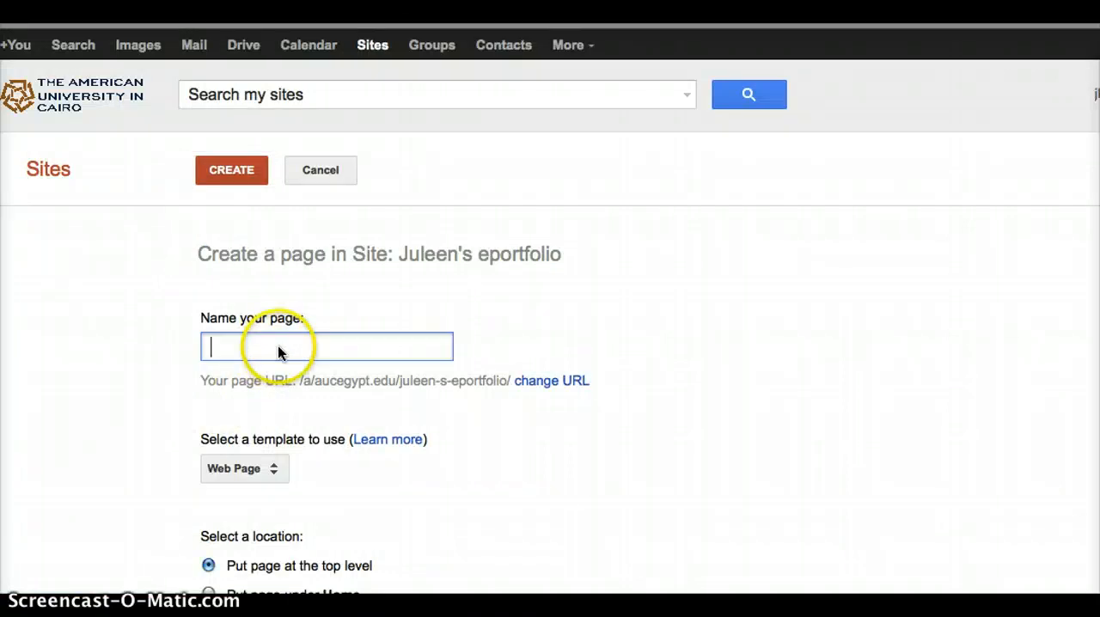
type("Blog")
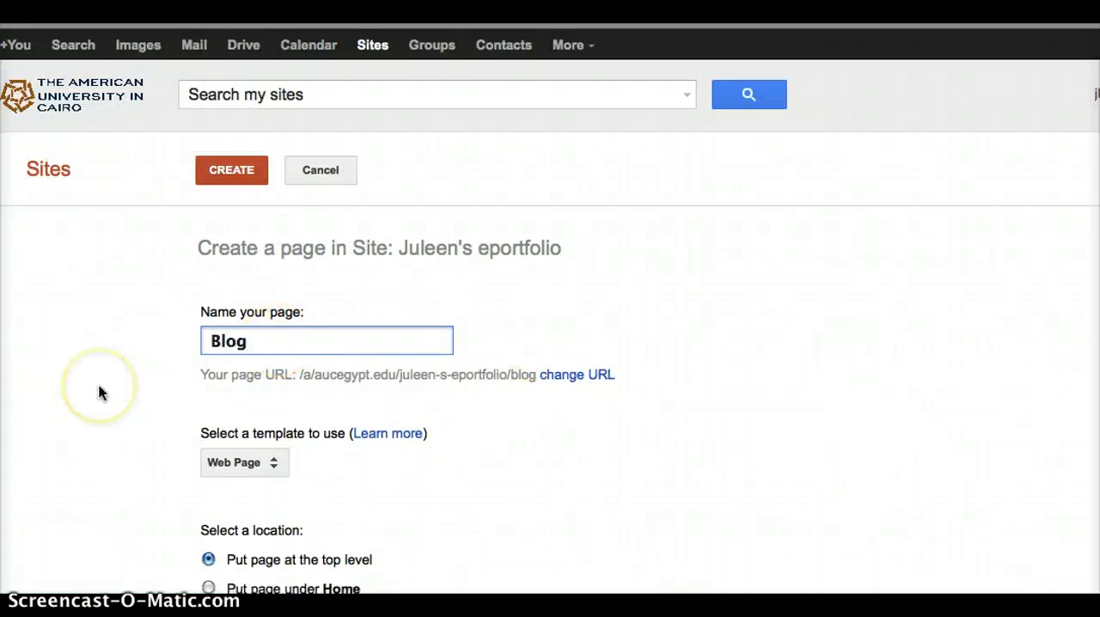
scroll(99, 385, "down", 2)
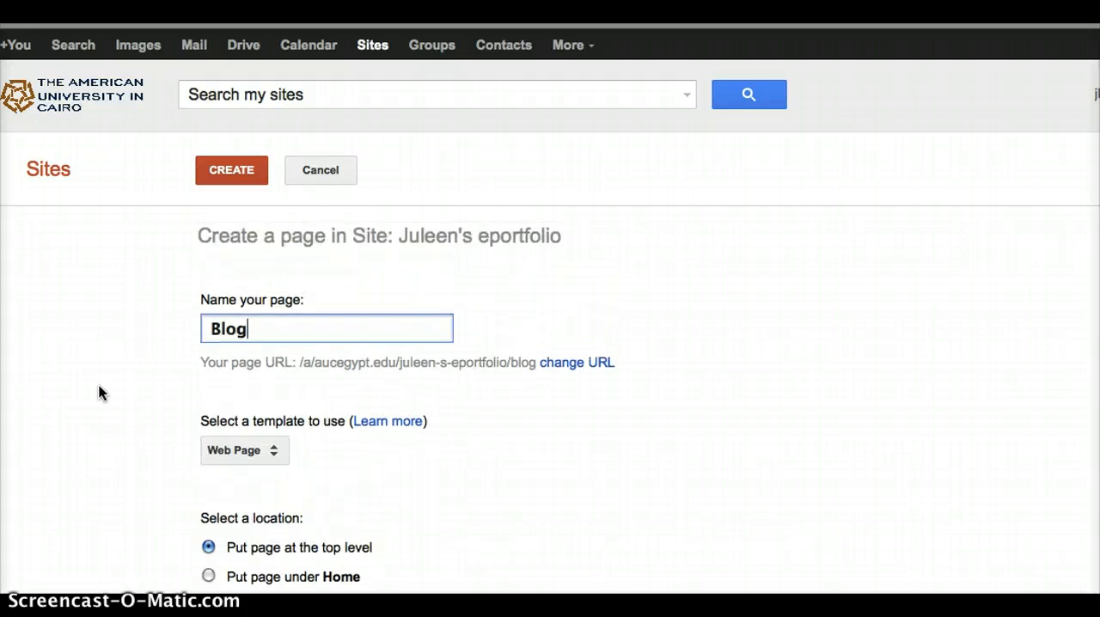
left_click(246, 448)
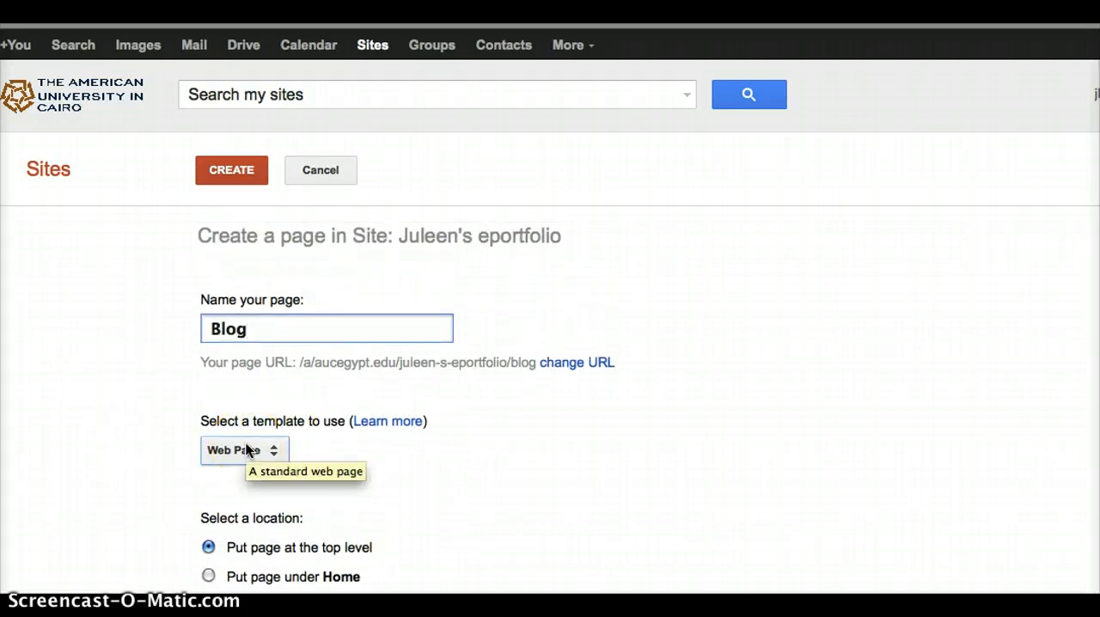
left_click(258, 449)
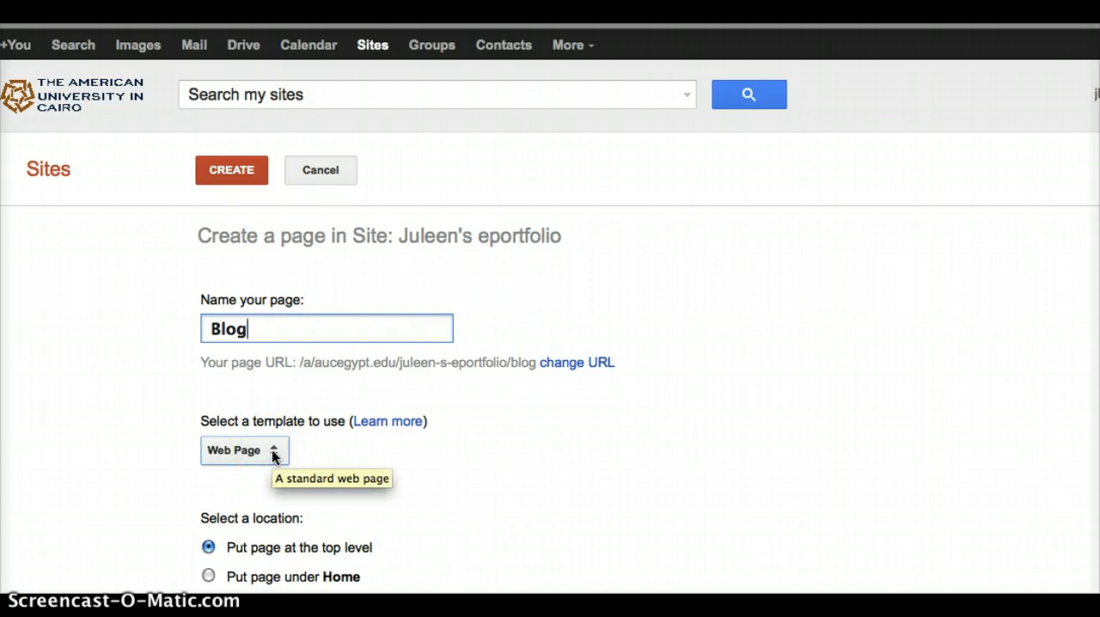
left_click(273, 455)
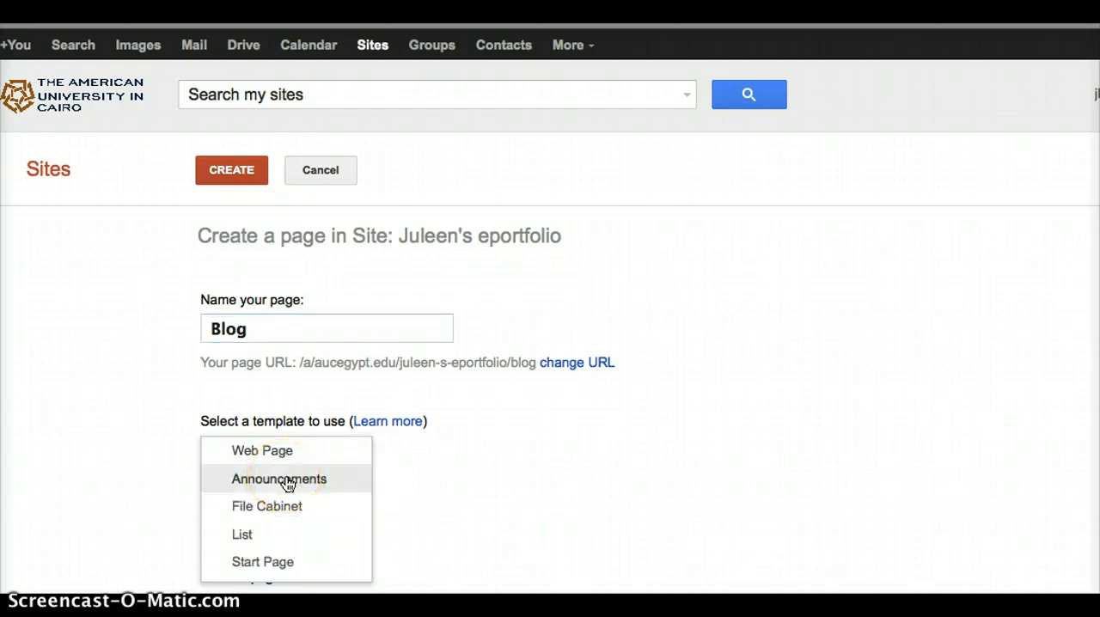
left_click(287, 481)
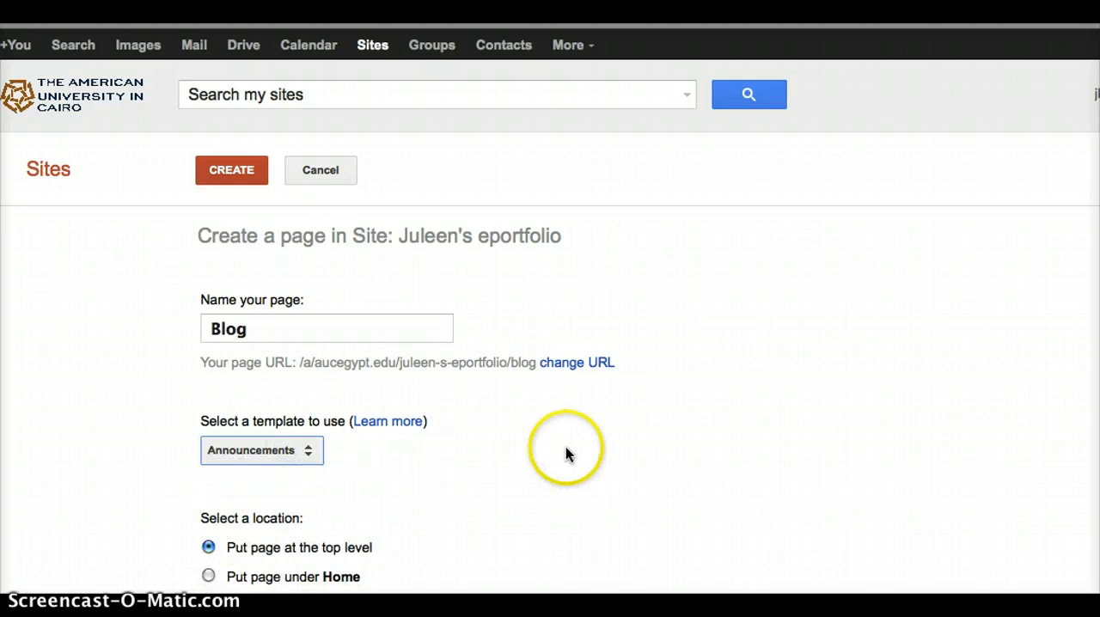
scroll(565, 449, "down", 2)
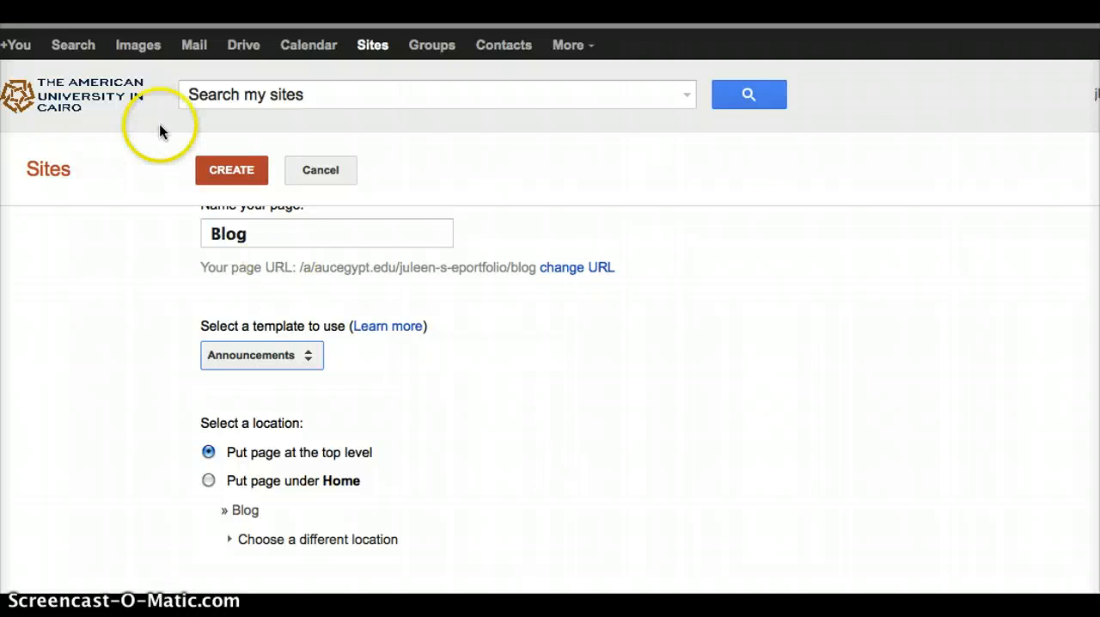
left_click(229, 170)
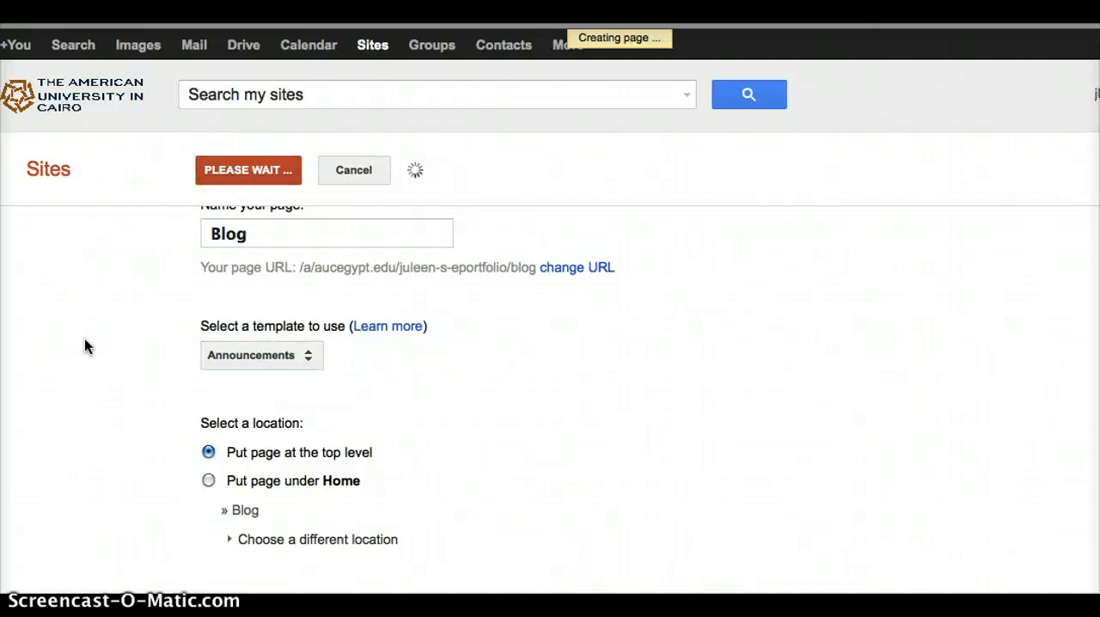
- Start a new post on the Blog page and title it "My favorite pet"
left_click(62, 462)
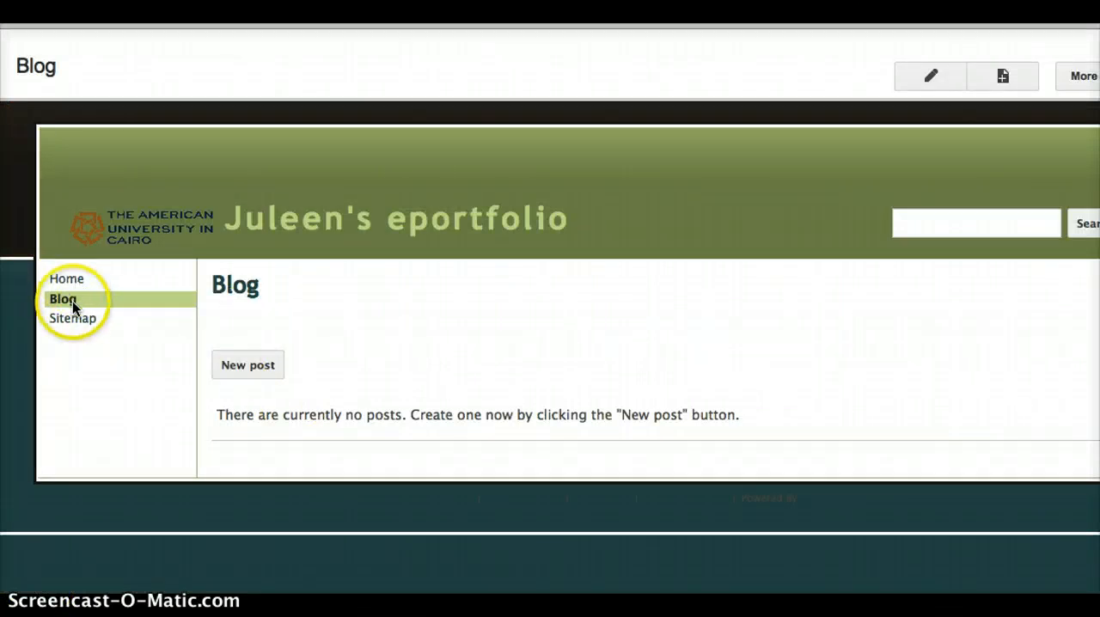
left_click(269, 369)
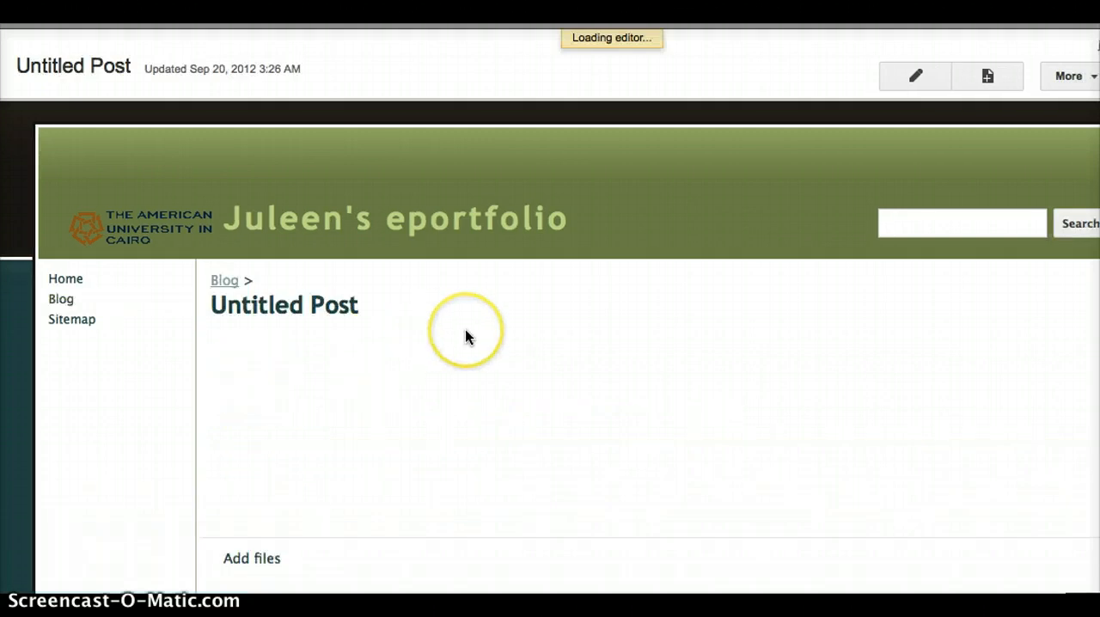
left_click(335, 294)
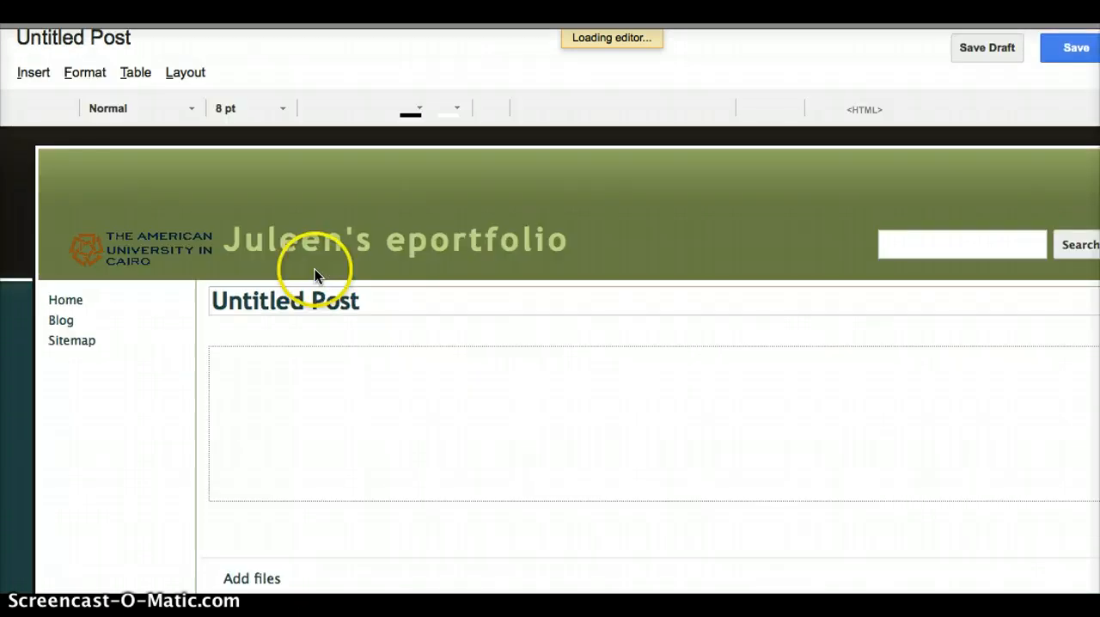
mouse_move(372, 306)
left_mouse_down()
mouse_move(240, 290)
mouse_move(203, 307)
mouse_move(211, 299)
left_mouse_up()
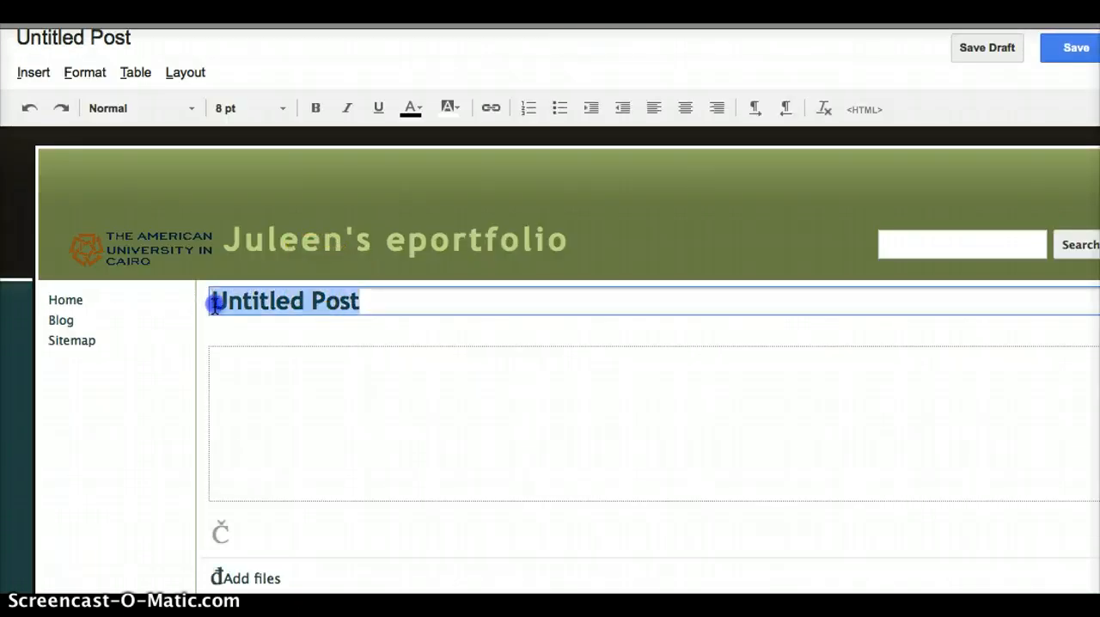
type("My fa")
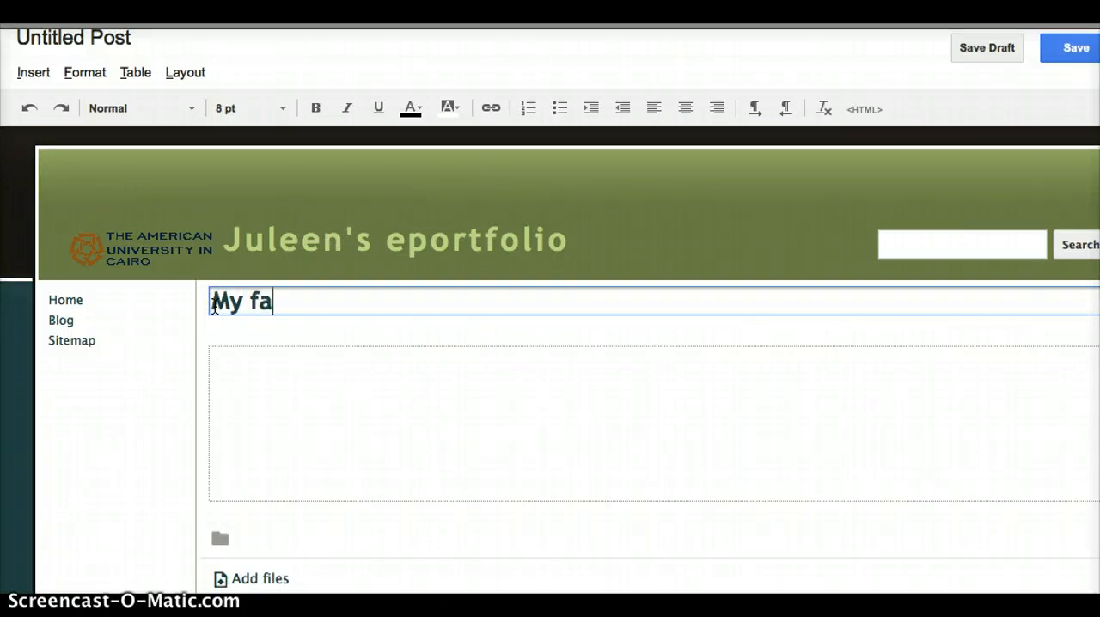
type("vorite pet")
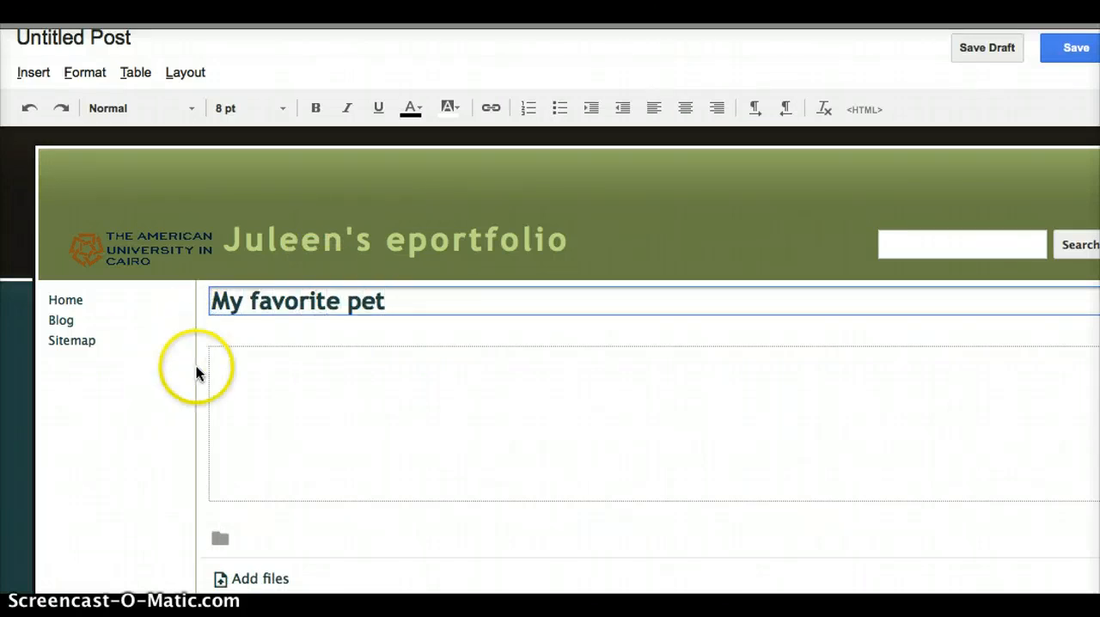
- Enter "jkjljkjkjkljkjkjj" as the body text of the "My favorite pet" post
left_click(317, 418)
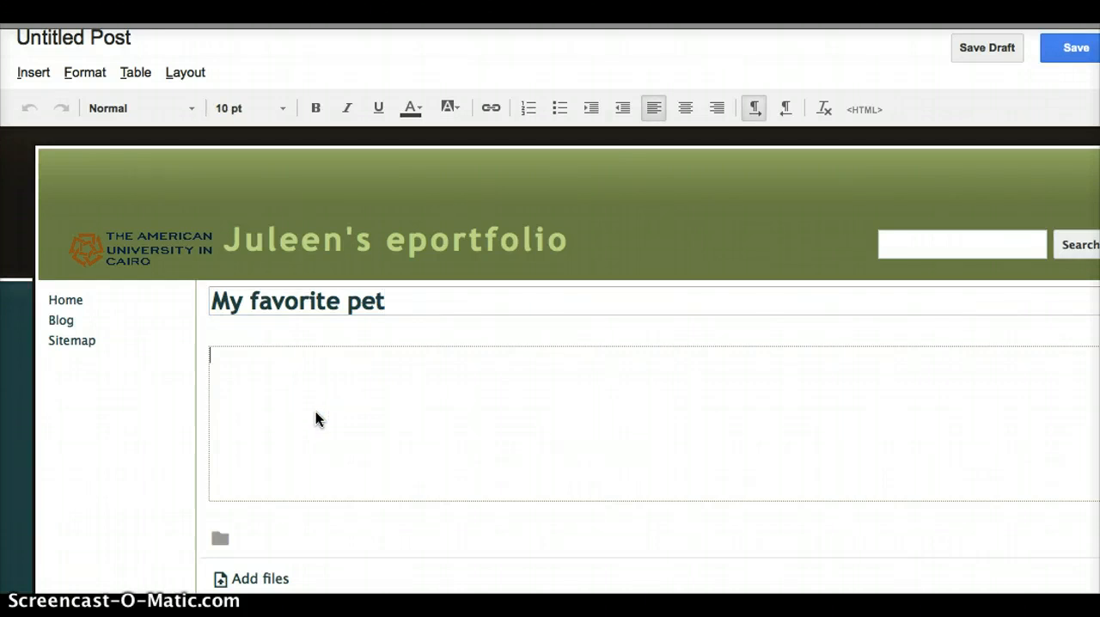
type("jkjljkjkjkljkjkjj")
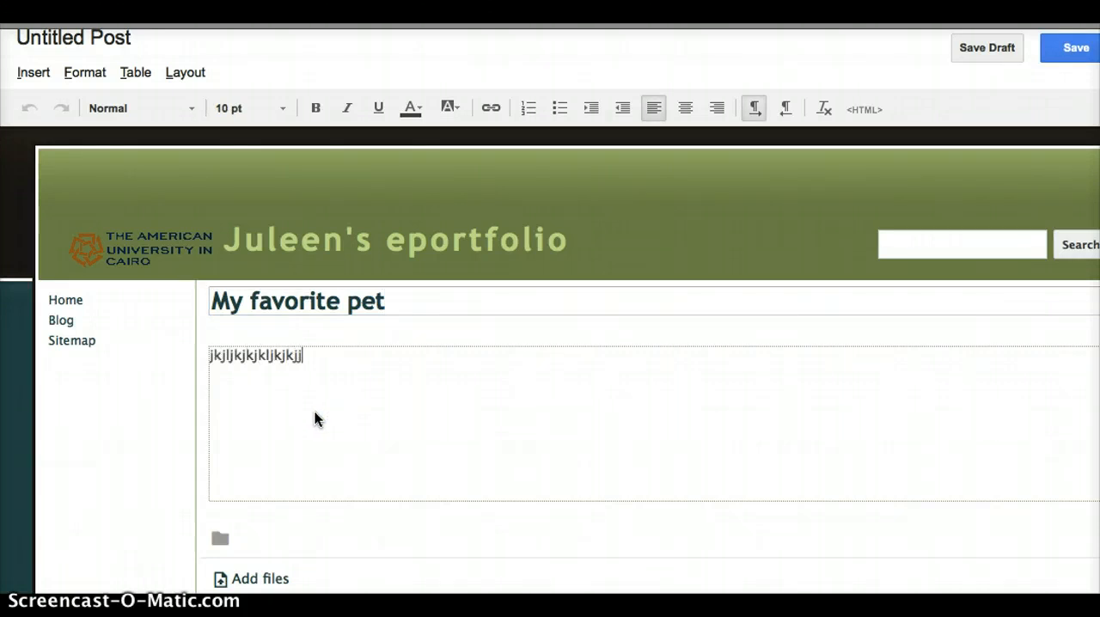
left_click(33, 72)
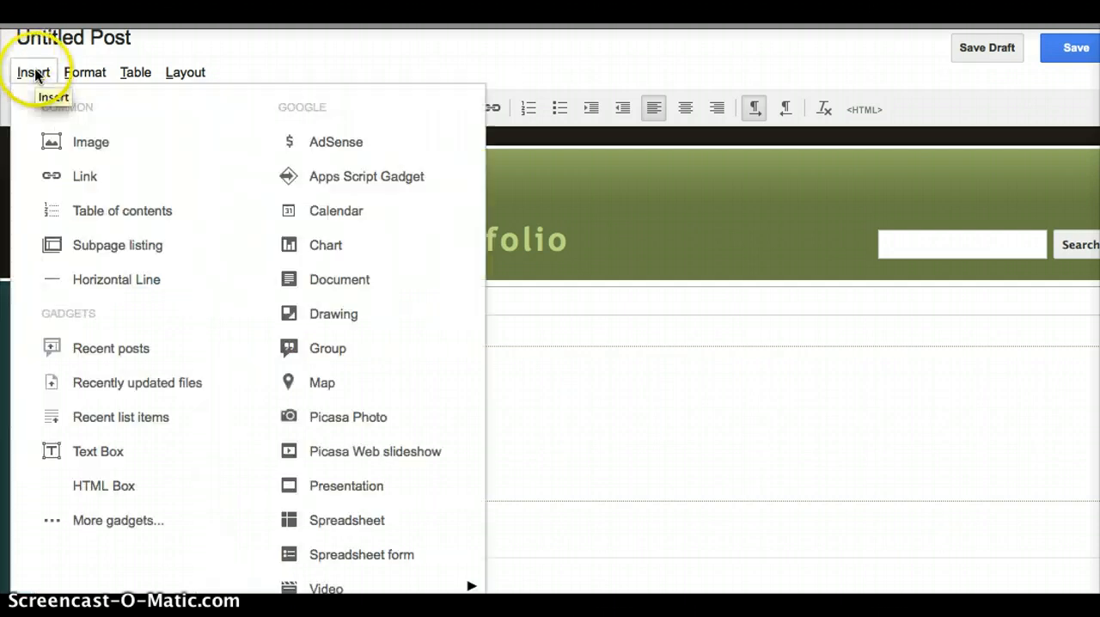
left_click(89, 142)
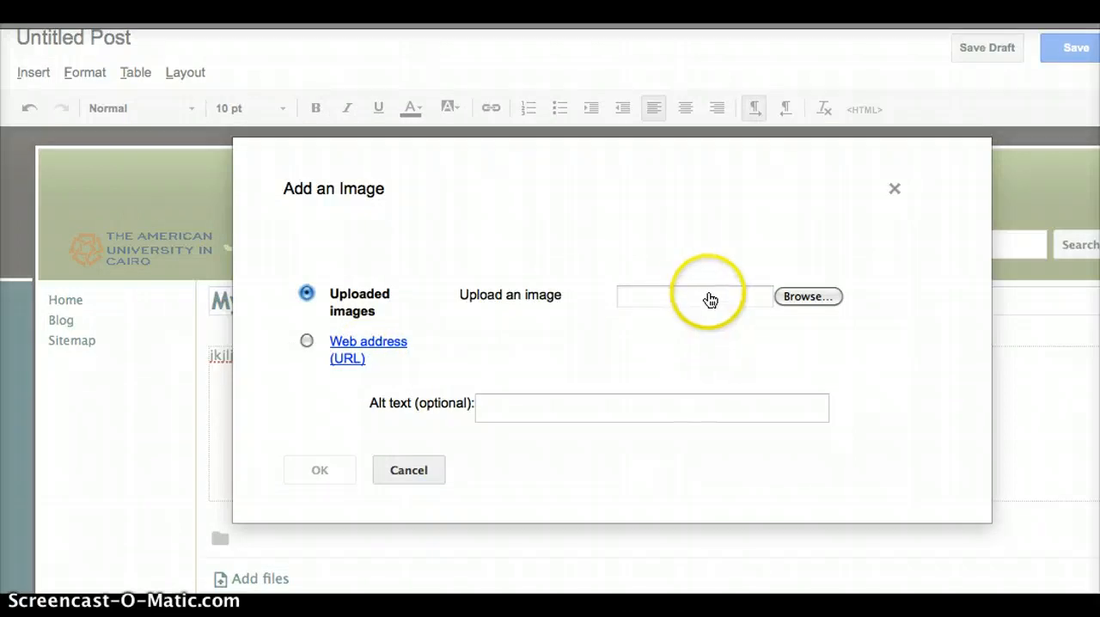
left_click(409, 472)
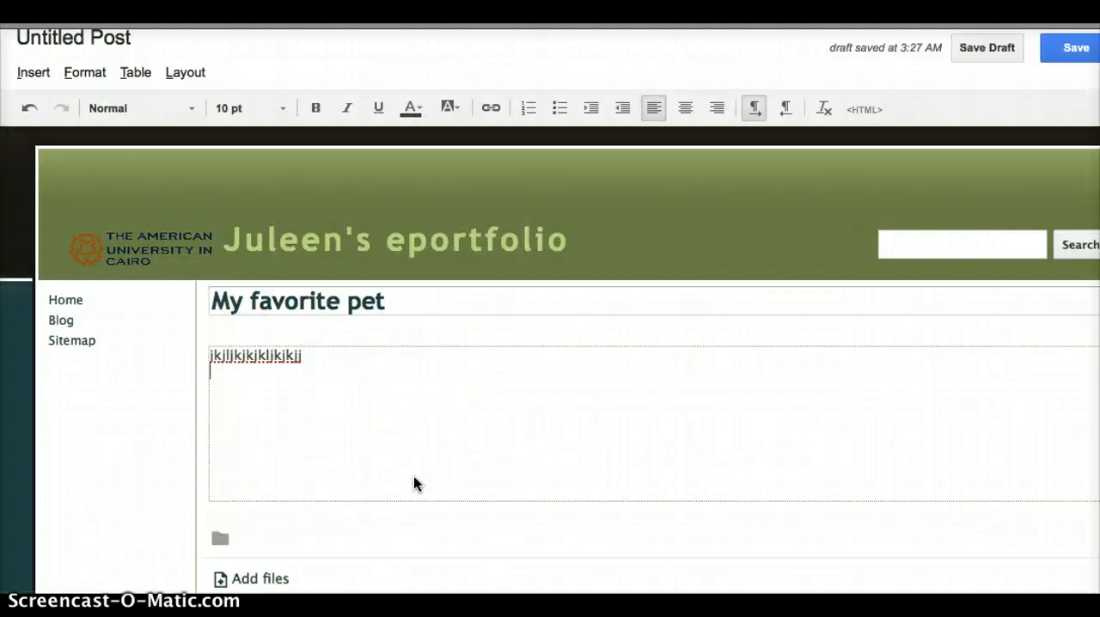
- Check the file attachment and comments areas below the post body, and save the post
scroll(415, 478, "down", 2)
left_click(344, 496)
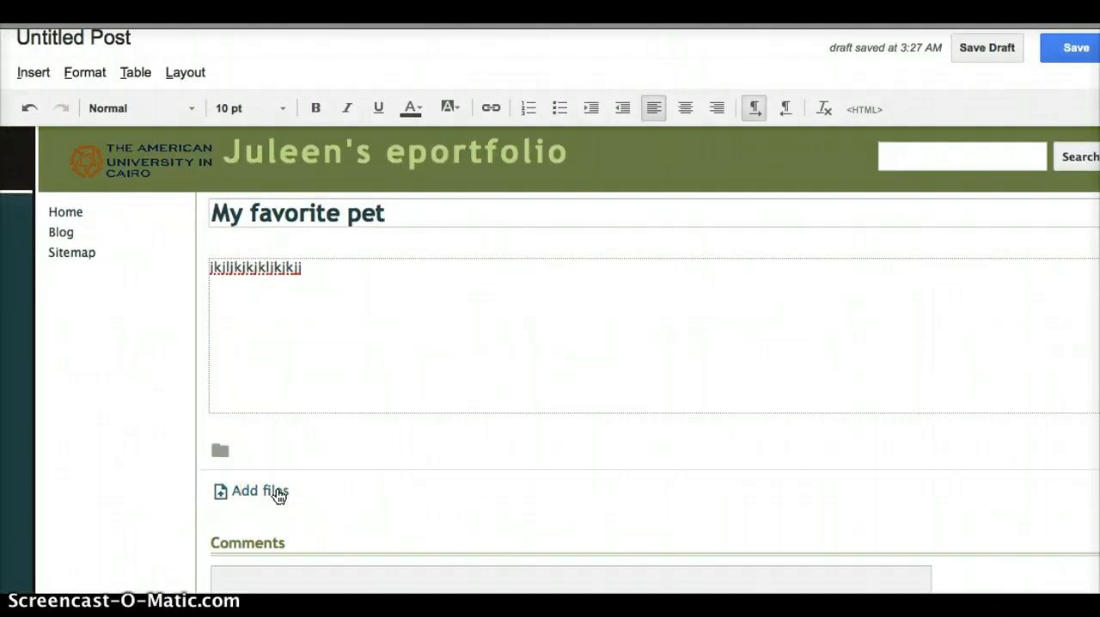
left_click(282, 323)
left_click(267, 490)
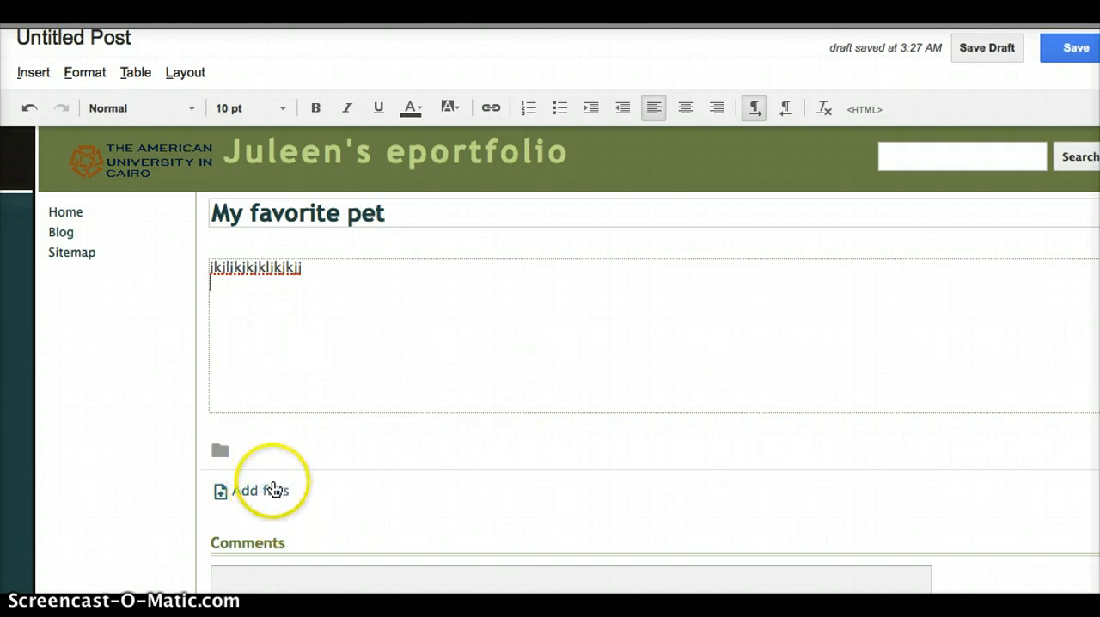
scroll(473, 454, "down", 2)
scroll(473, 455, "up", 3)
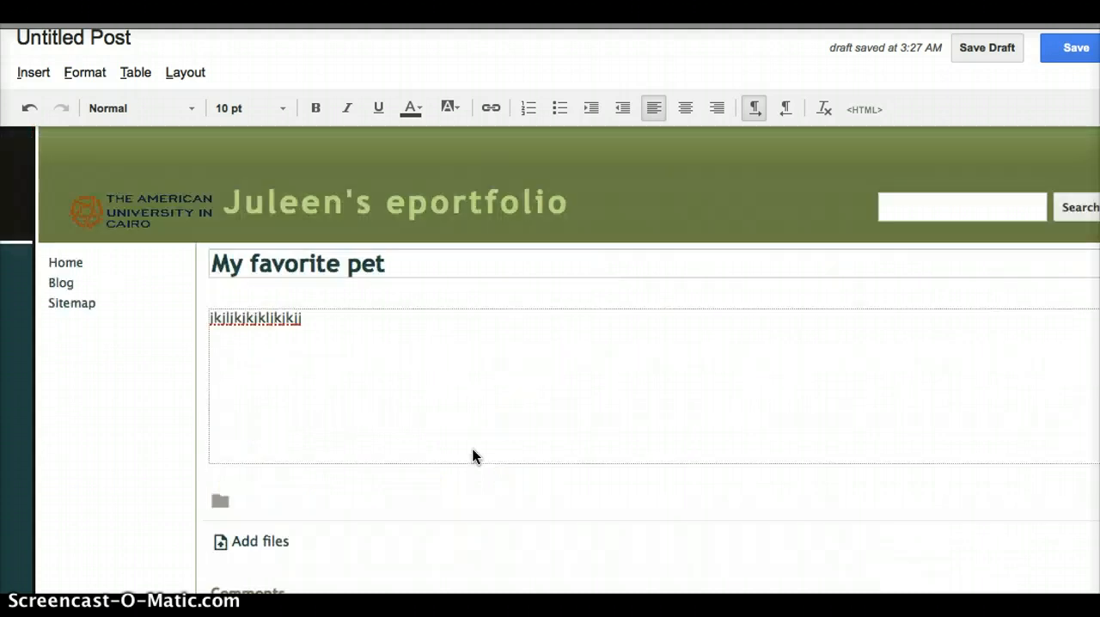
scroll(473, 457, "down", 3)
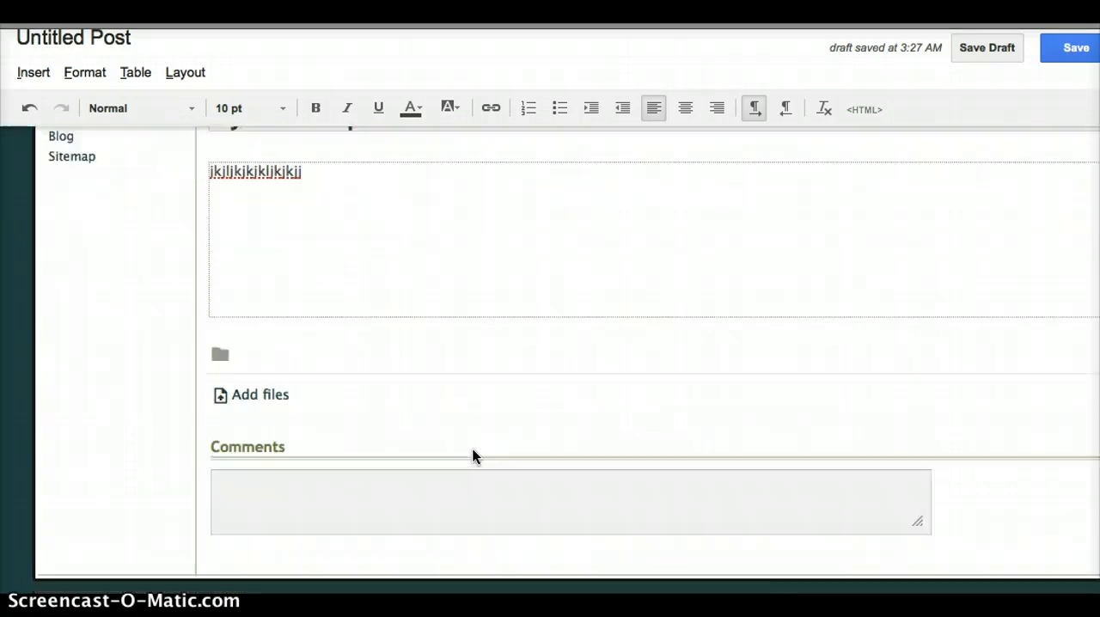
scroll(472, 455, "up", 5)
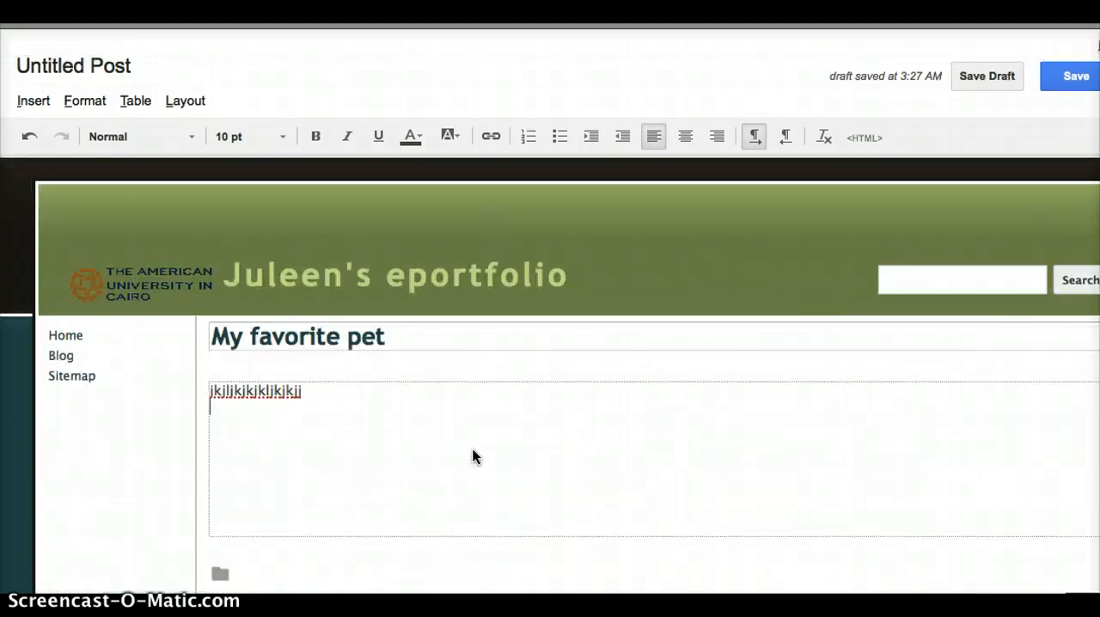
left_click(1071, 78)
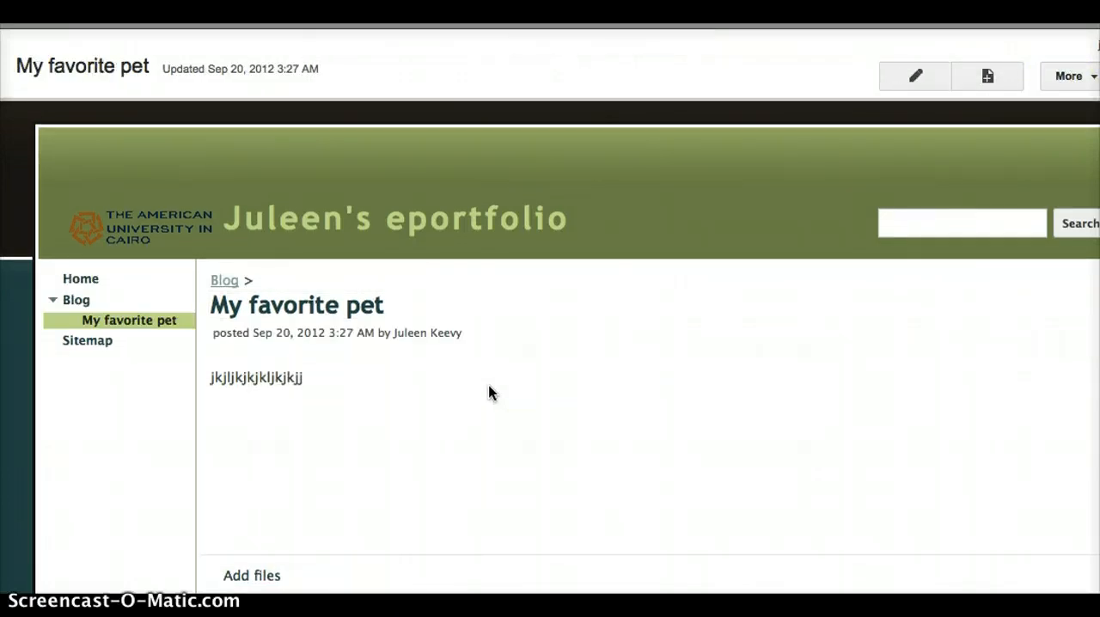
- Examine the published post and the comment box beneath it
scroll(550, 395, "down", 1)
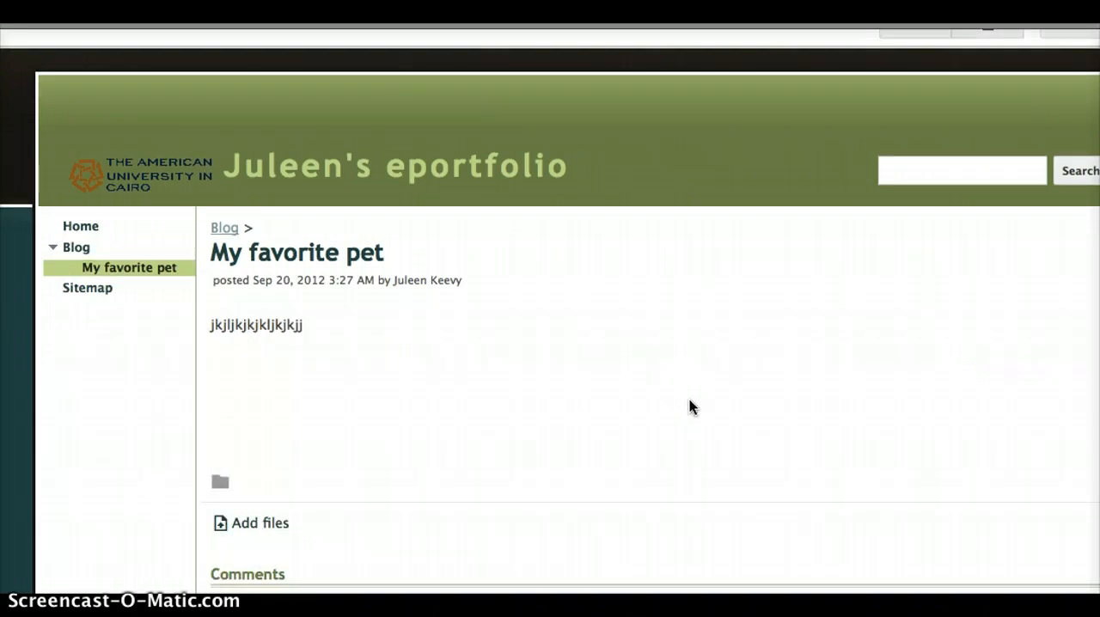
scroll(693, 408, "down", 3)
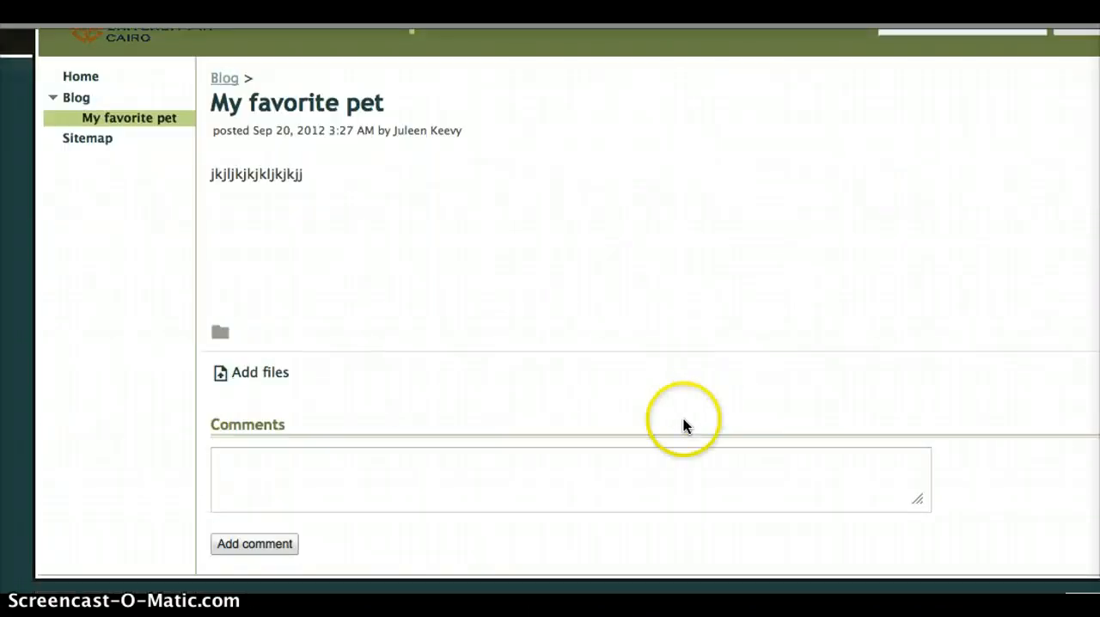
left_click(258, 469)
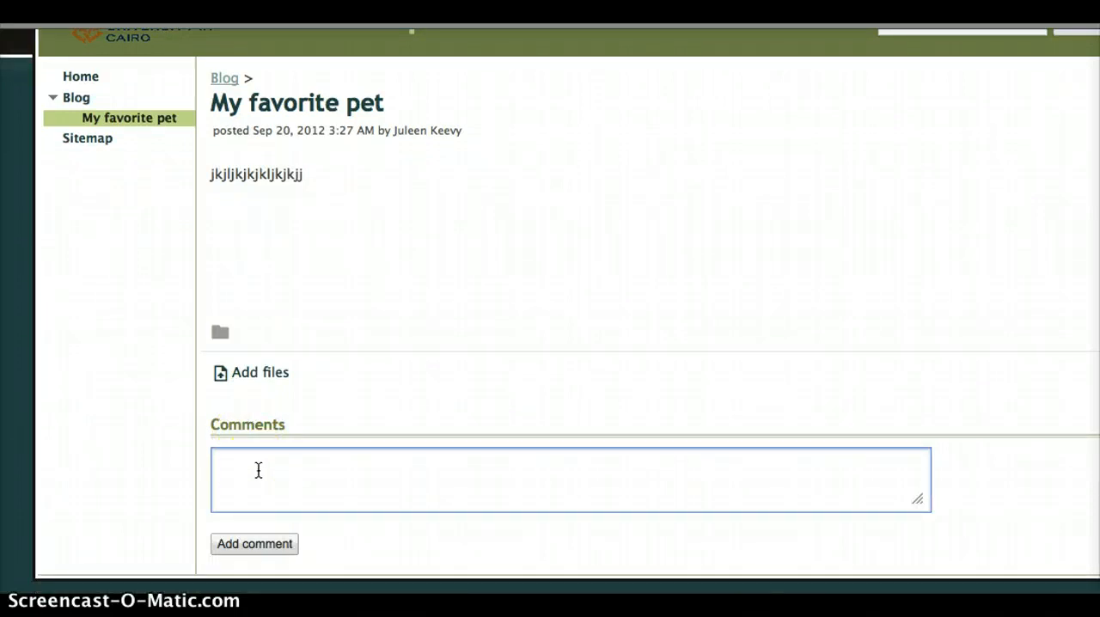
scroll(732, 250, "up", 2)
scroll(733, 250, "up", 1)
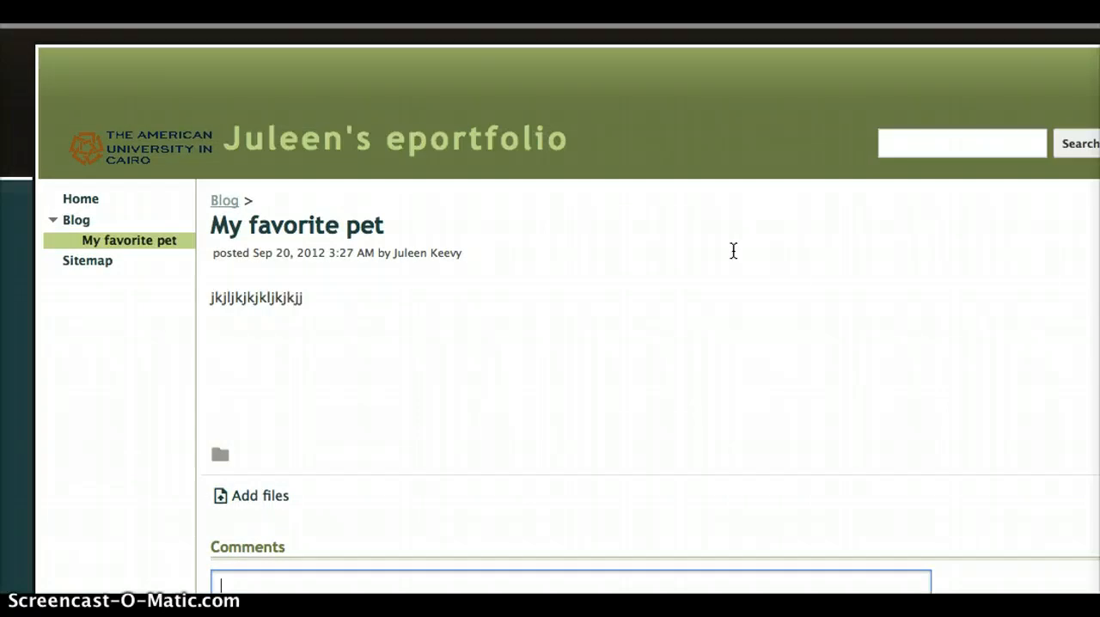
left_click_drag(733, 251, 696, 270)
scroll(849, 257, "up", 2)
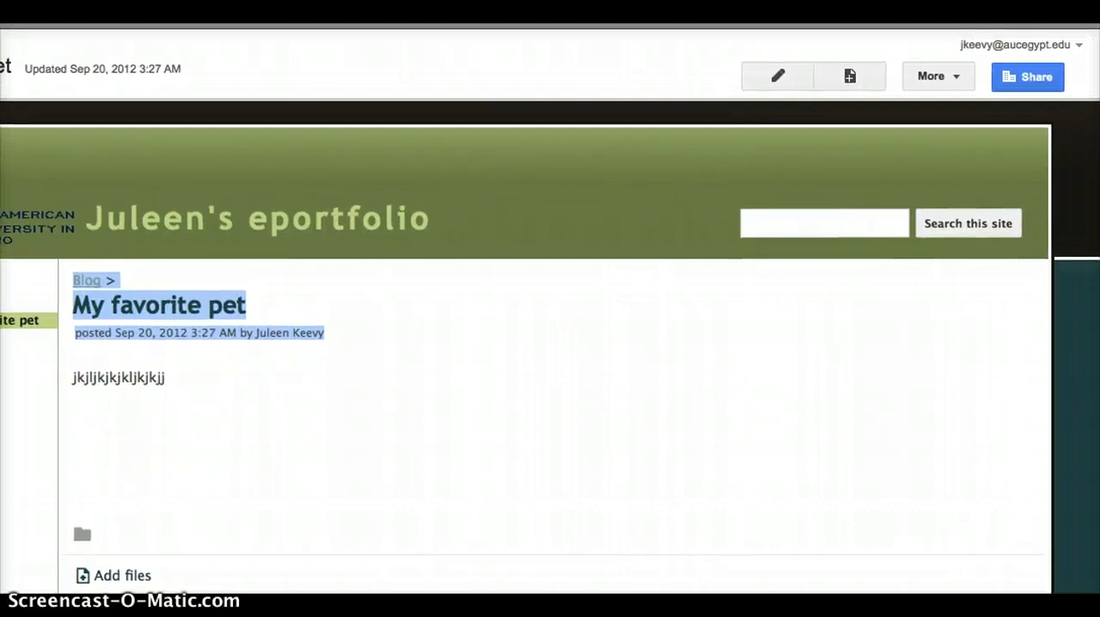
- Open the site's sharing settings, change its visibility to Private and save the change
left_click(1043, 75)
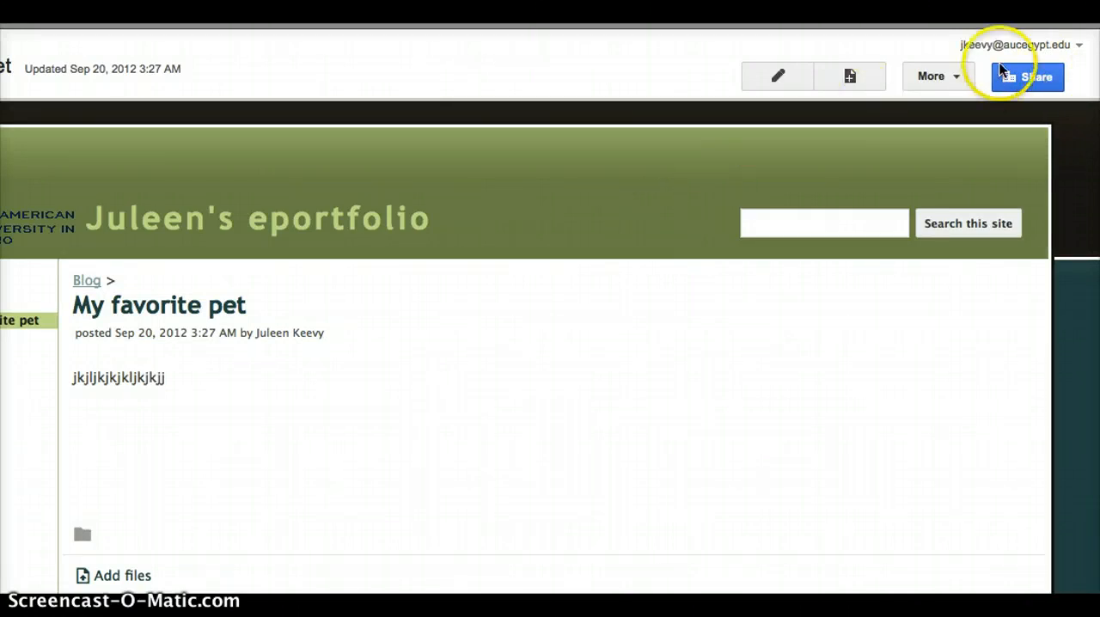
left_click(1031, 73)
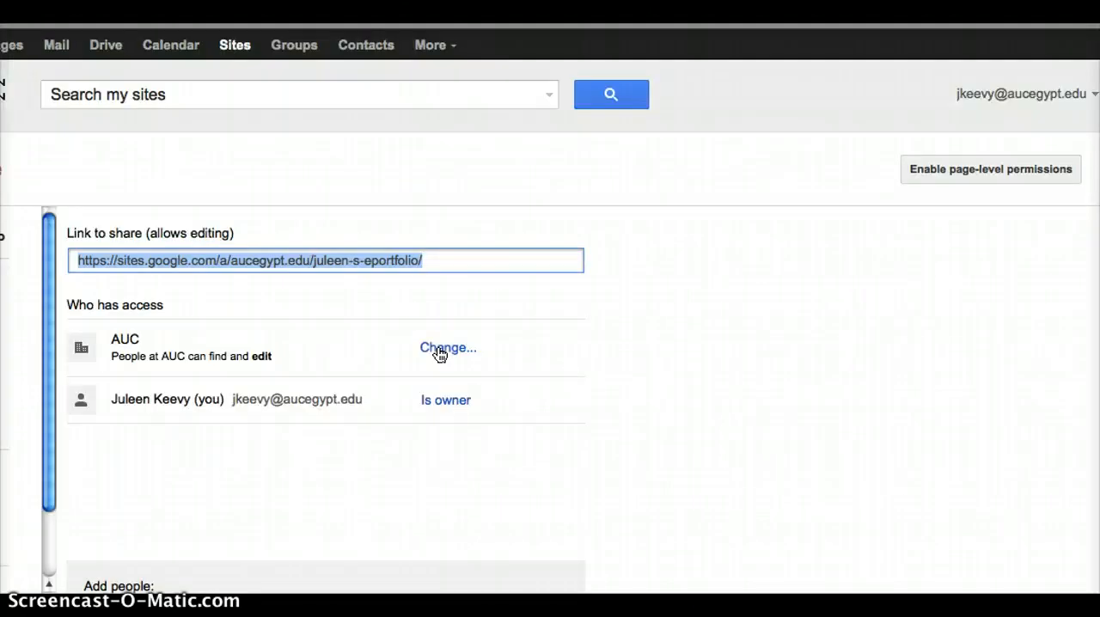
left_click(436, 352)
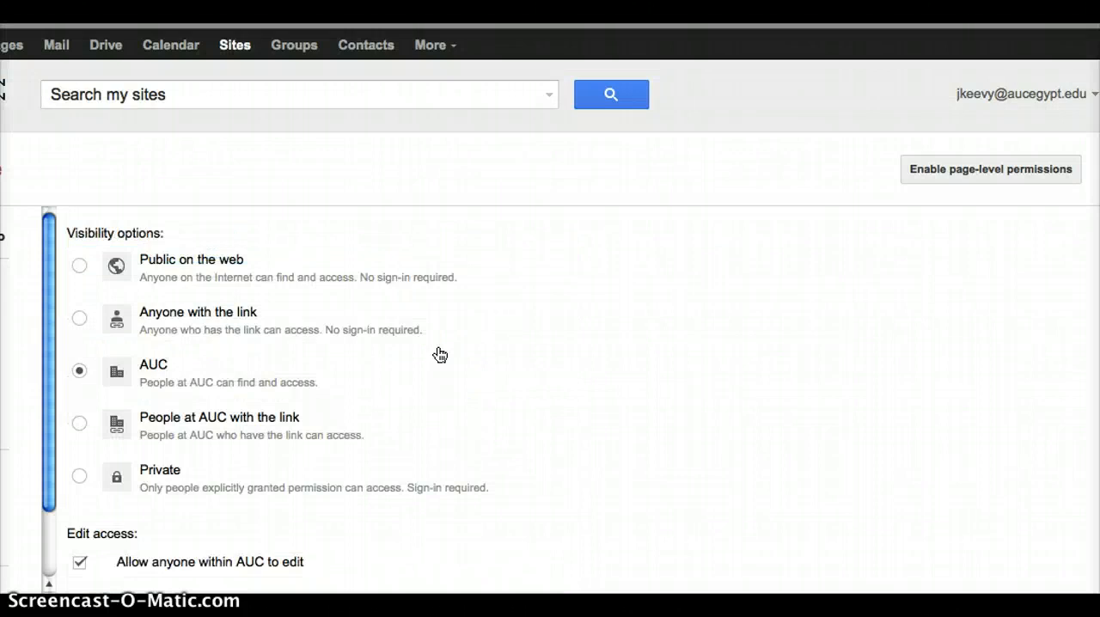
scroll(438, 355, "down", 1)
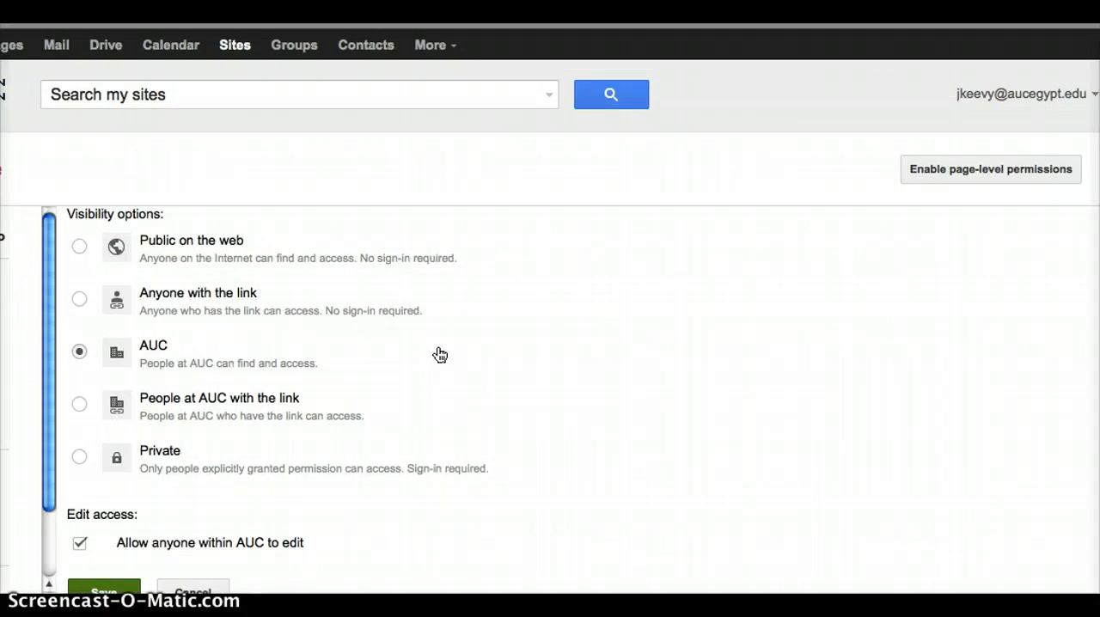
left_click(79, 457)
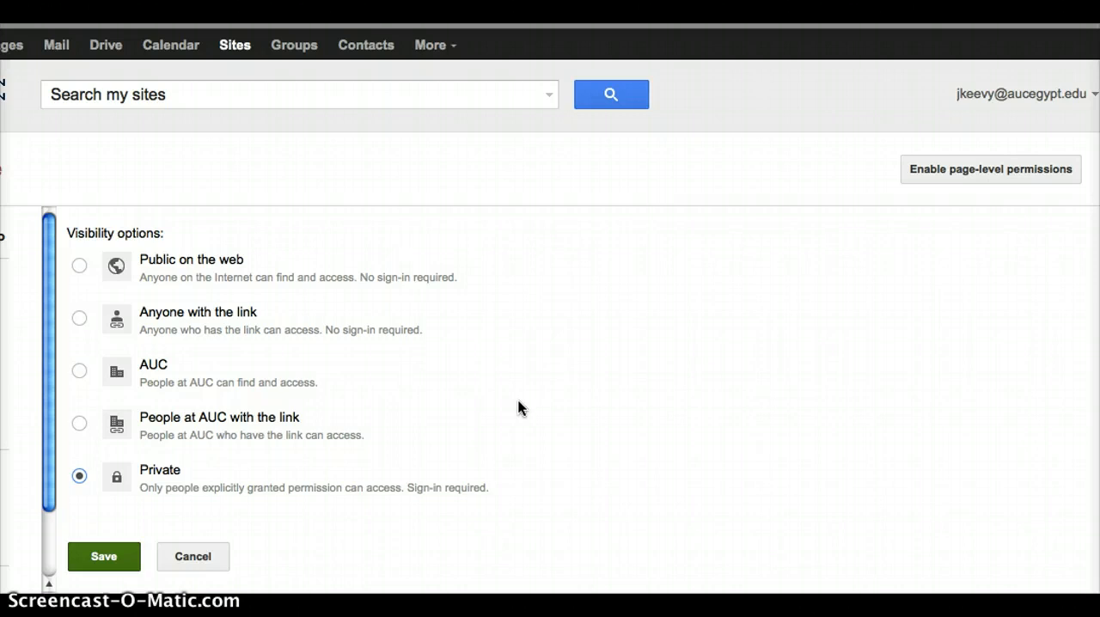
left_click(458, 378)
left_click(113, 556)
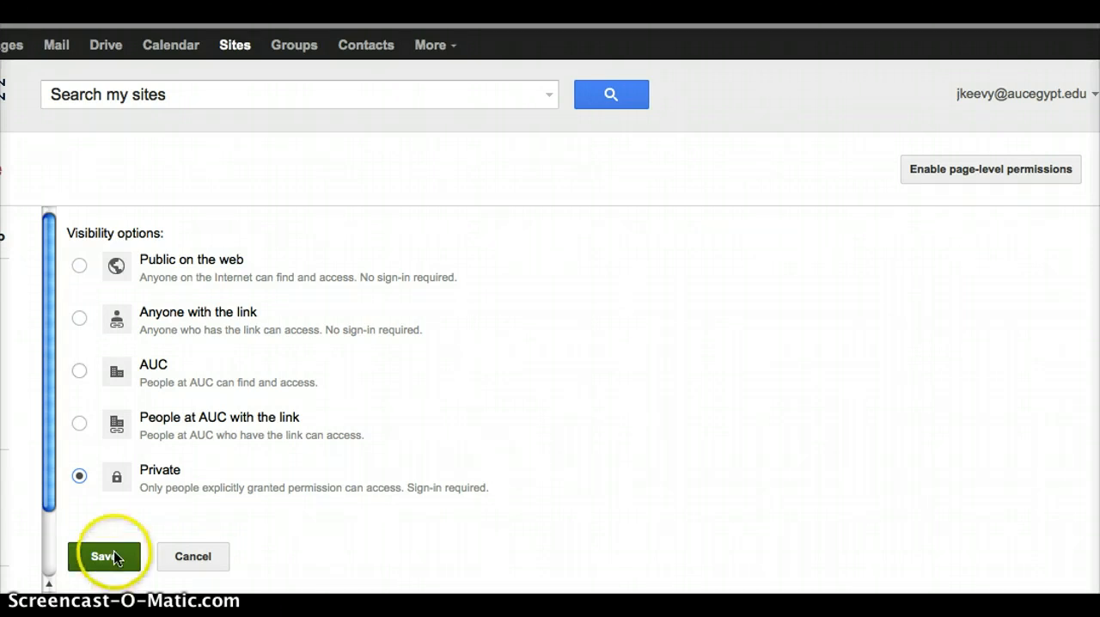
left_click(671, 329)
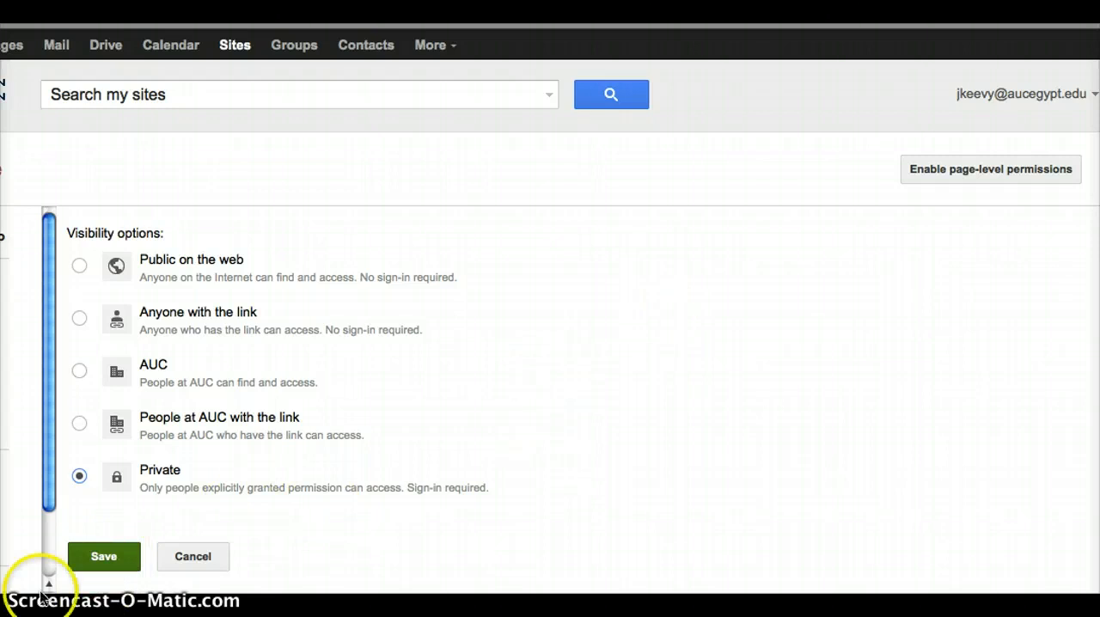
left_click(99, 556)
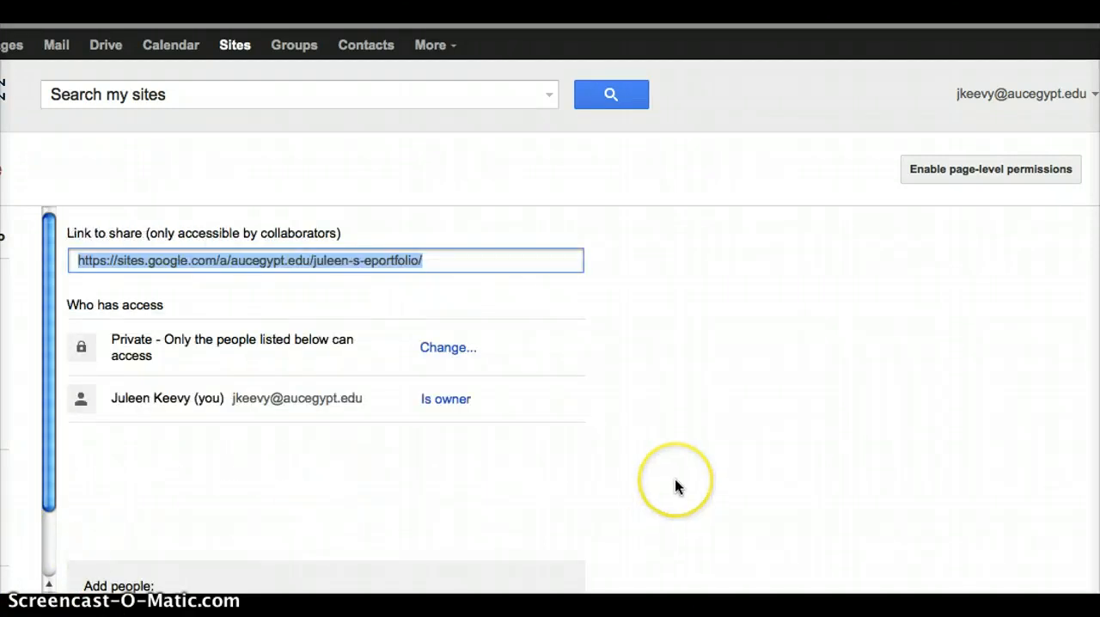
- Enter the invited person's e-mail address as someone to add to the site
scroll(675, 478, "down", 2)
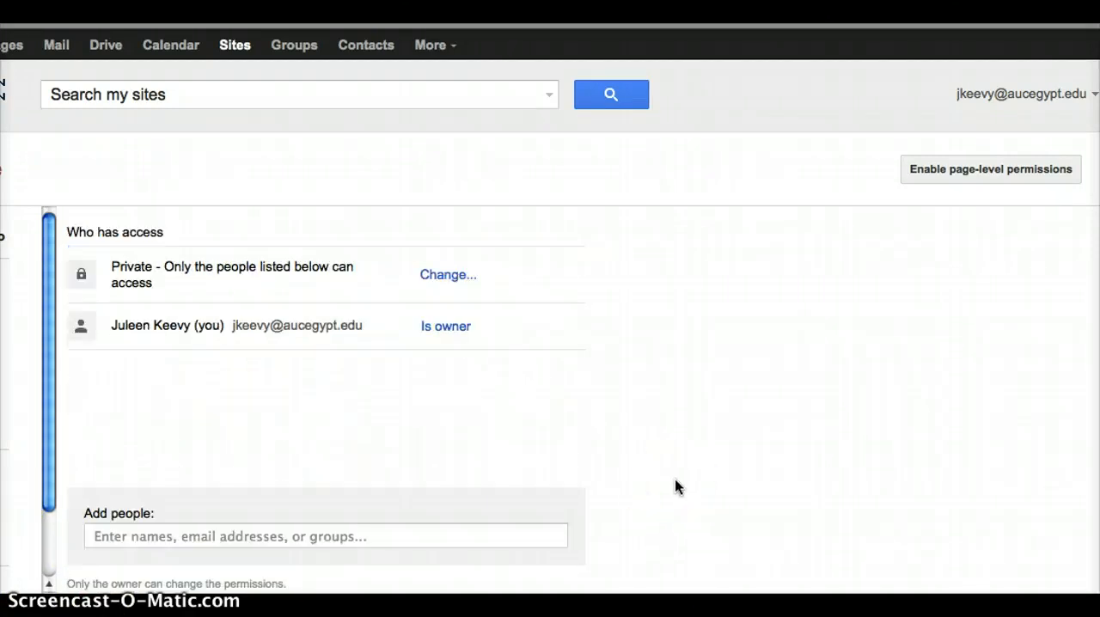
left_click(319, 536)
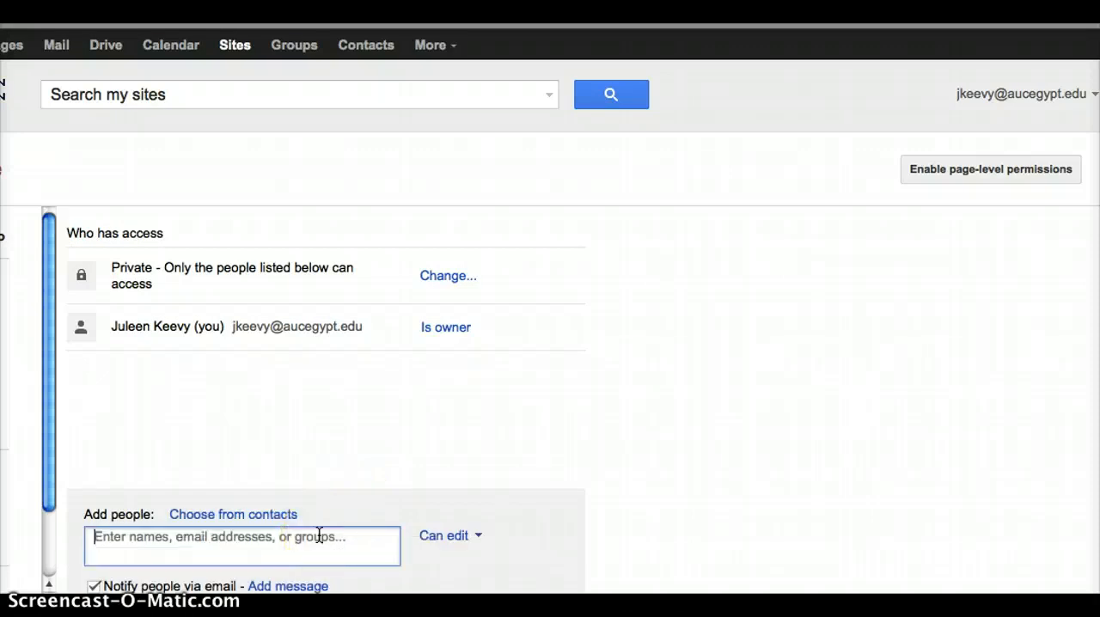
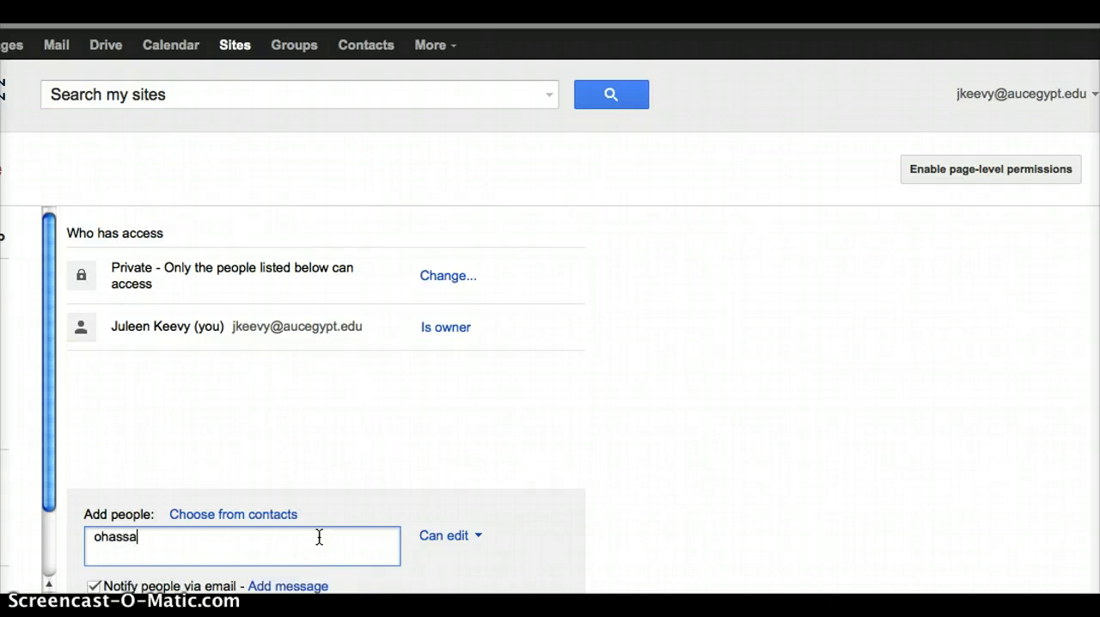
left_click(626, 489)
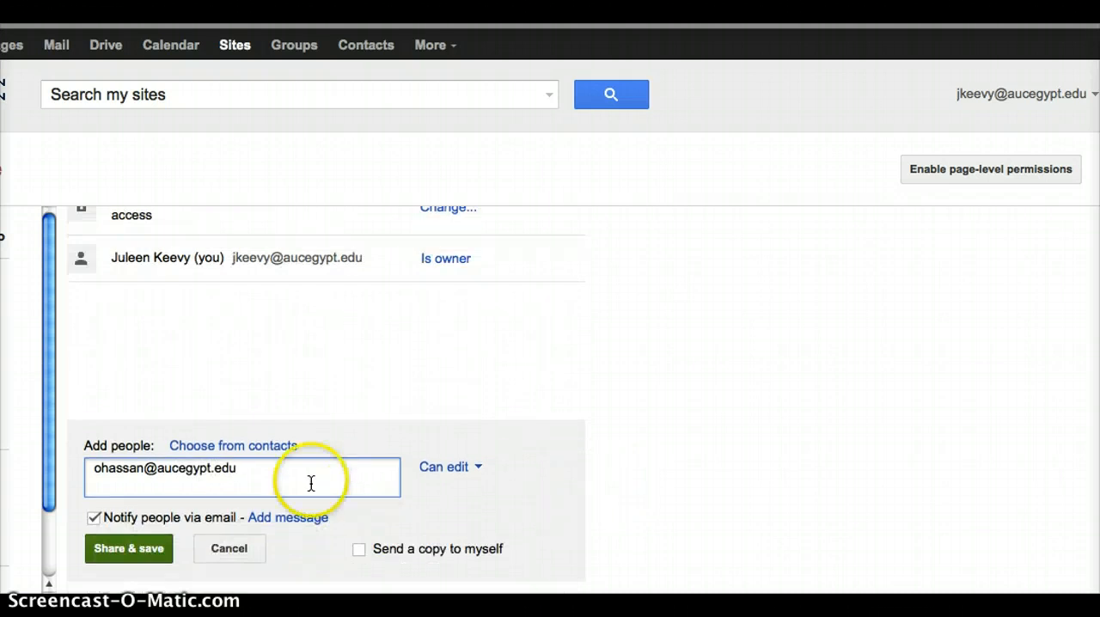
- Review the access levels available for the invited person and the option to notify people via email
left_click(443, 475)
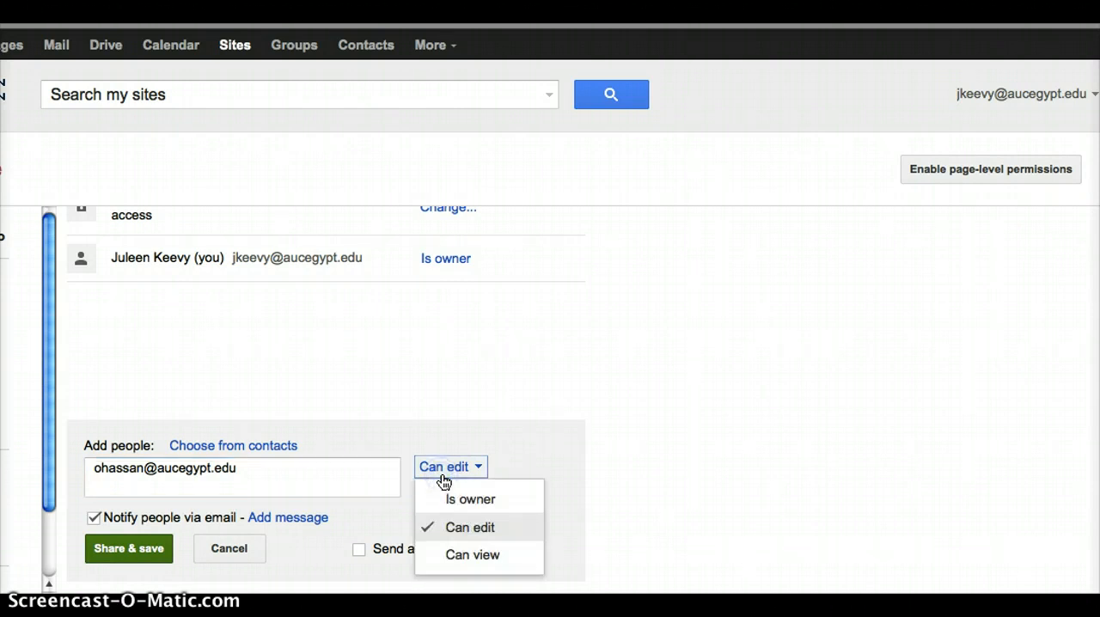
left_click(711, 457)
left_click(93, 519)
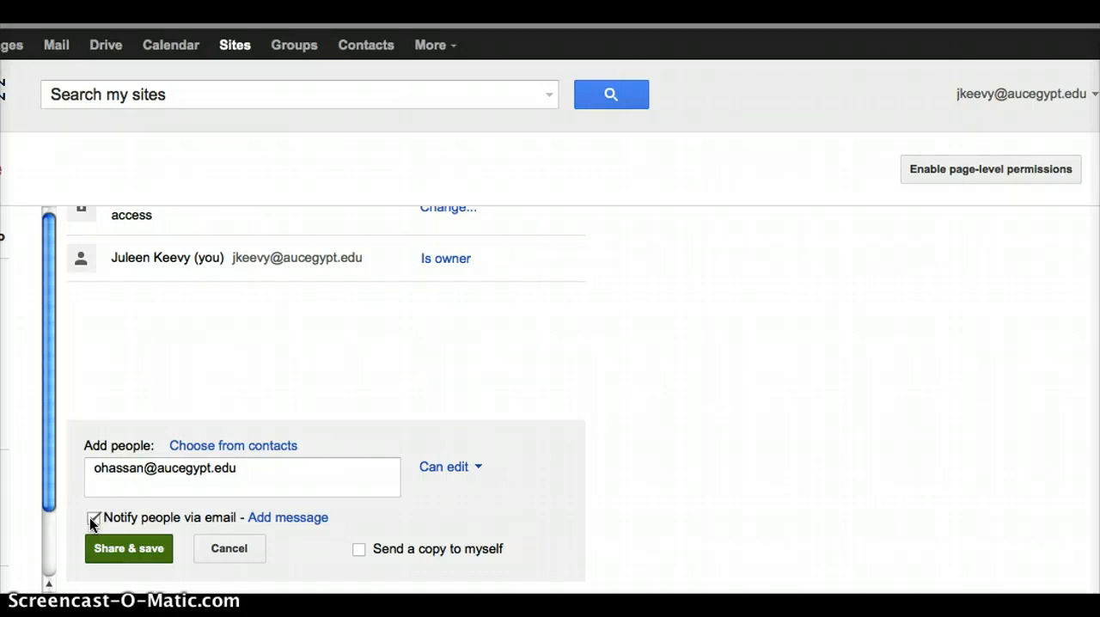
left_click(309, 48)
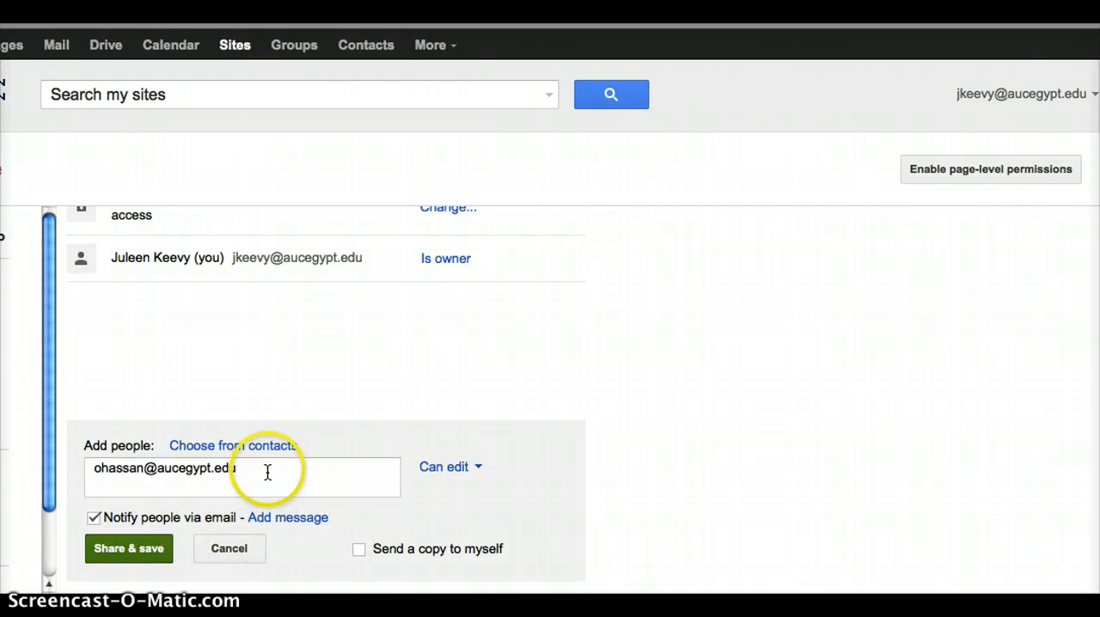
- Remove the invited person's e-mail address from the people to add and return to the site's access overview
left_click_drag(267, 472, 93, 462)
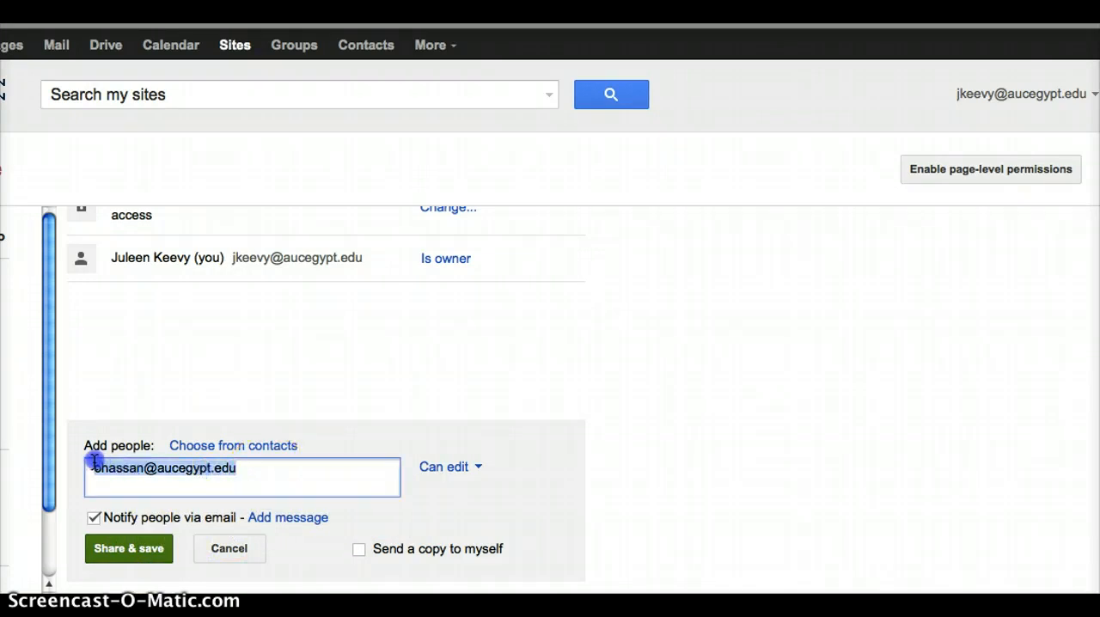
key("BackSpace")
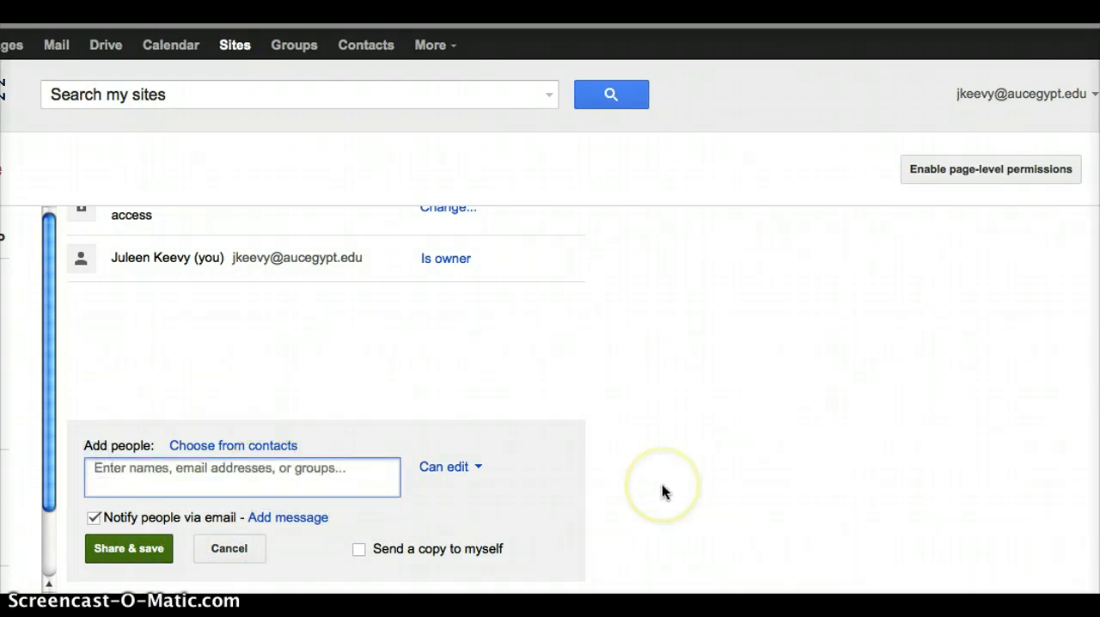
scroll(661, 484, "up", 3)
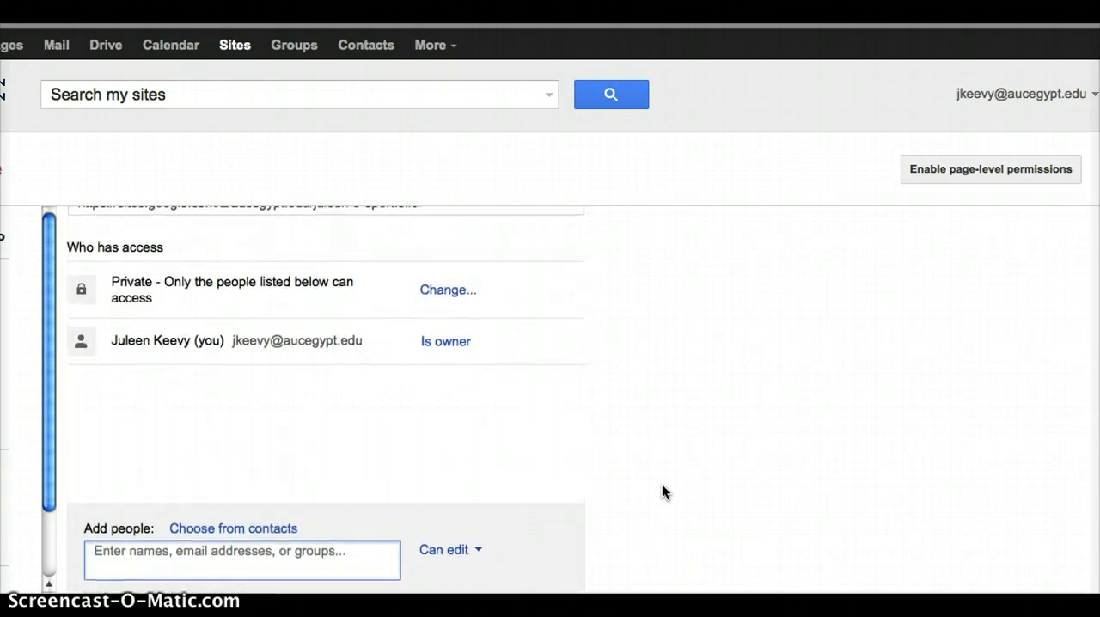
scroll(662, 484, "up", 1)
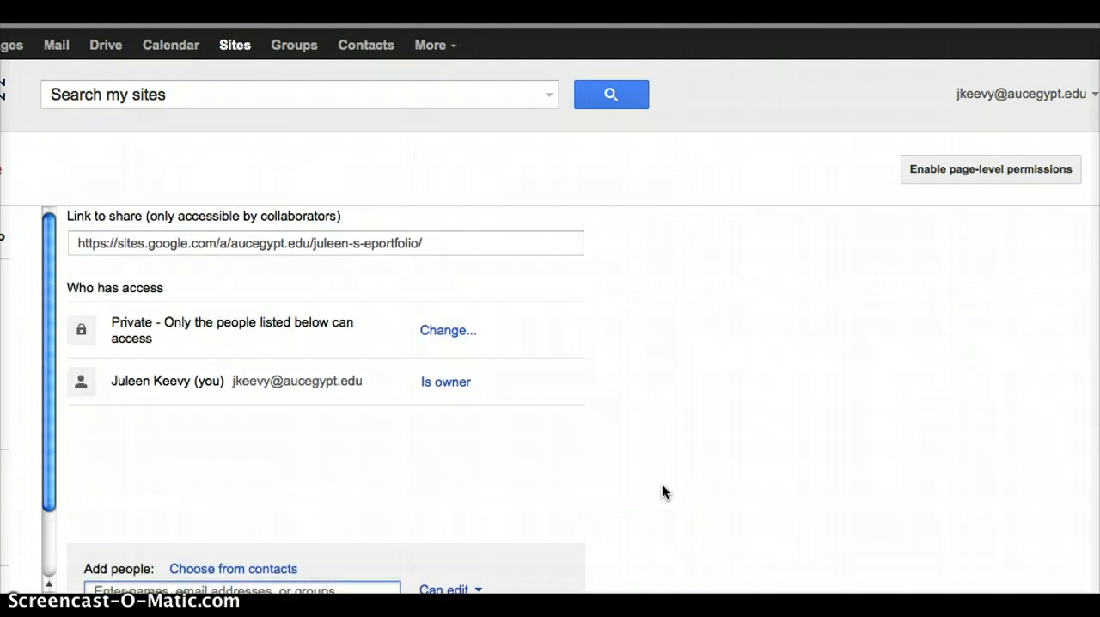
scroll(662, 484, "up", 1)
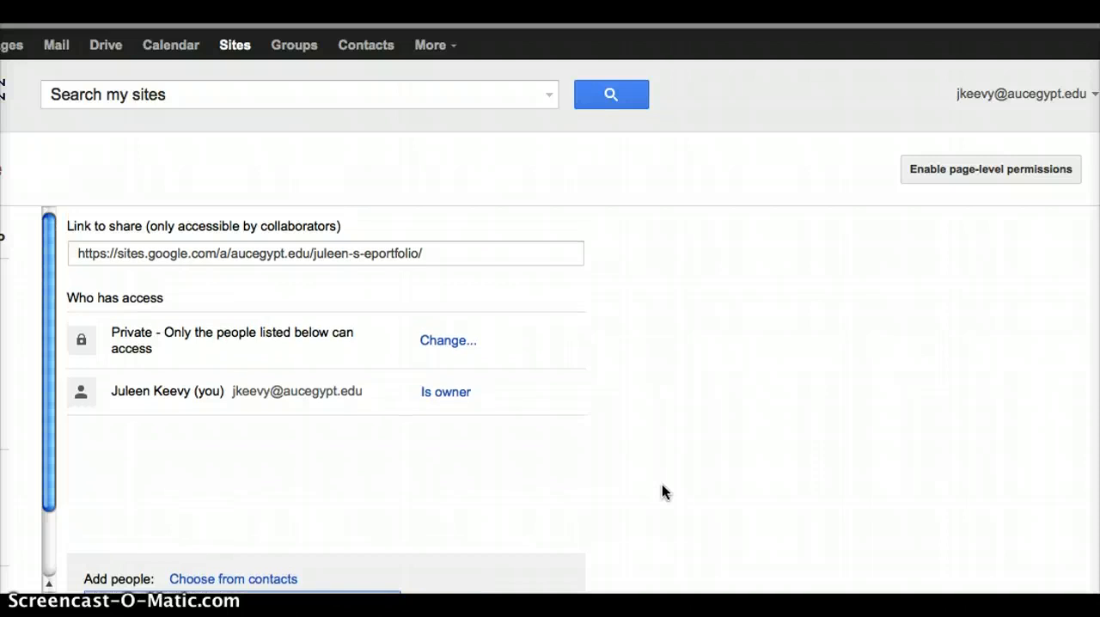